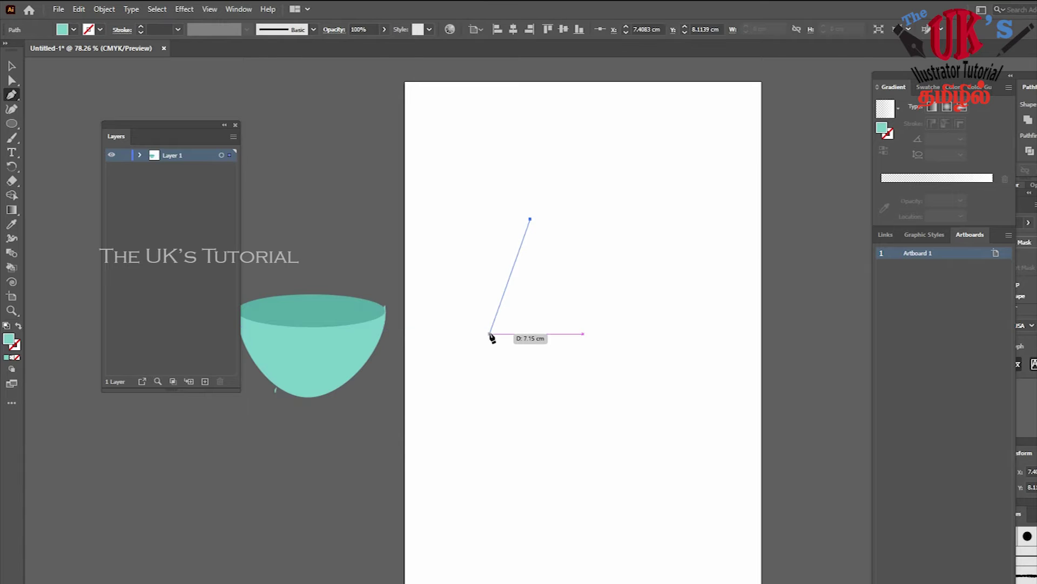
# Step: Pen-draw the goblet's curving half-profile from rim to foot and make it an unfilled outline
pyautogui.moveTo(490, 334); pyautogui.dragTo(498, 370)
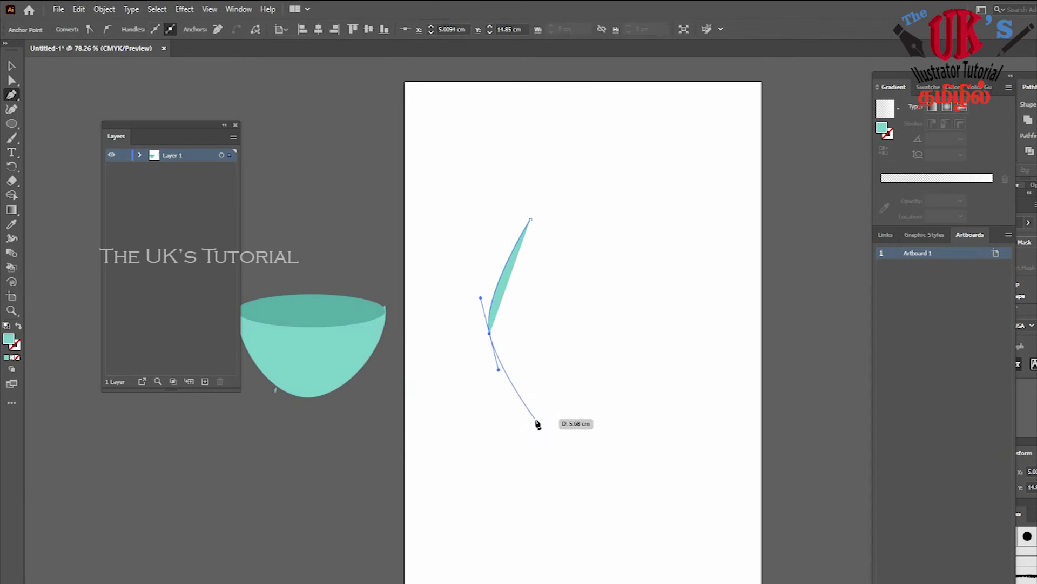
pyautogui.moveTo(536, 421); pyautogui.dragTo(572, 450)
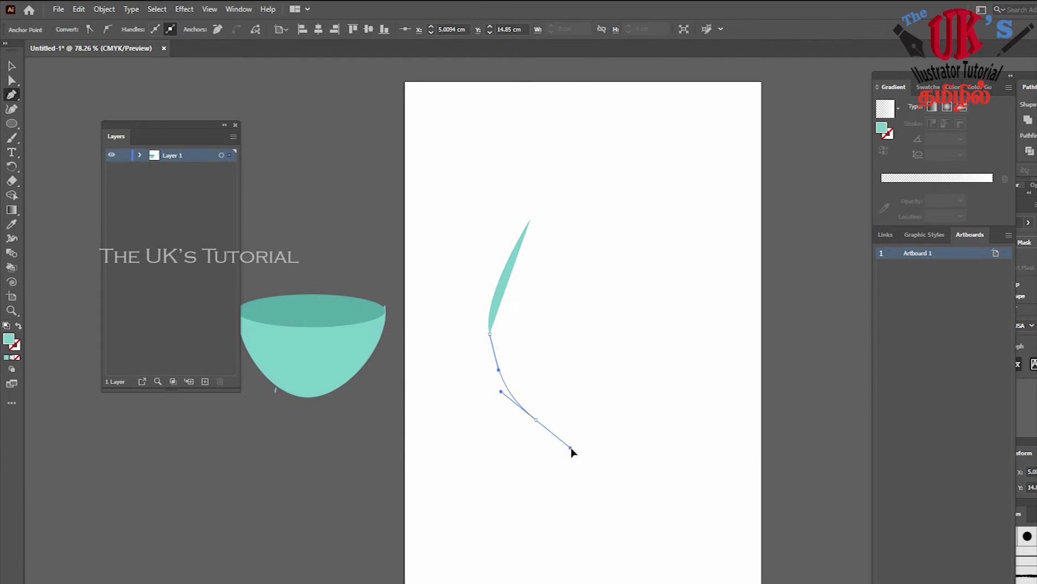
pyautogui.moveTo(557, 488); pyautogui.dragTo(550, 518)
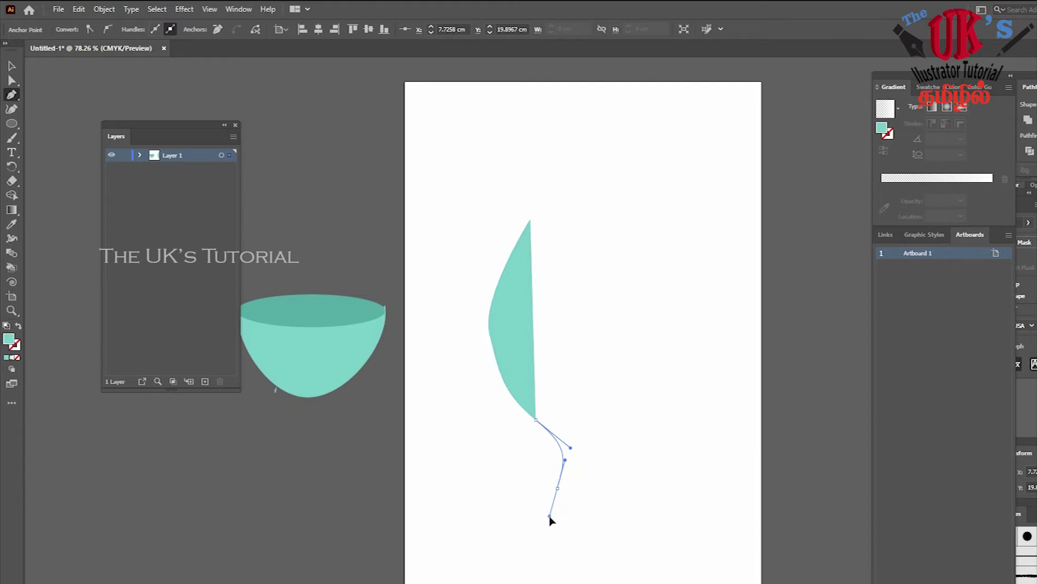
pyautogui.moveTo(522, 509)
pyautogui.mouseDown()
pyautogui.moveTo(510, 531)
pyautogui.moveTo(521, 546)
pyautogui.moveTo(586, 539)
pyautogui.mouseUp()
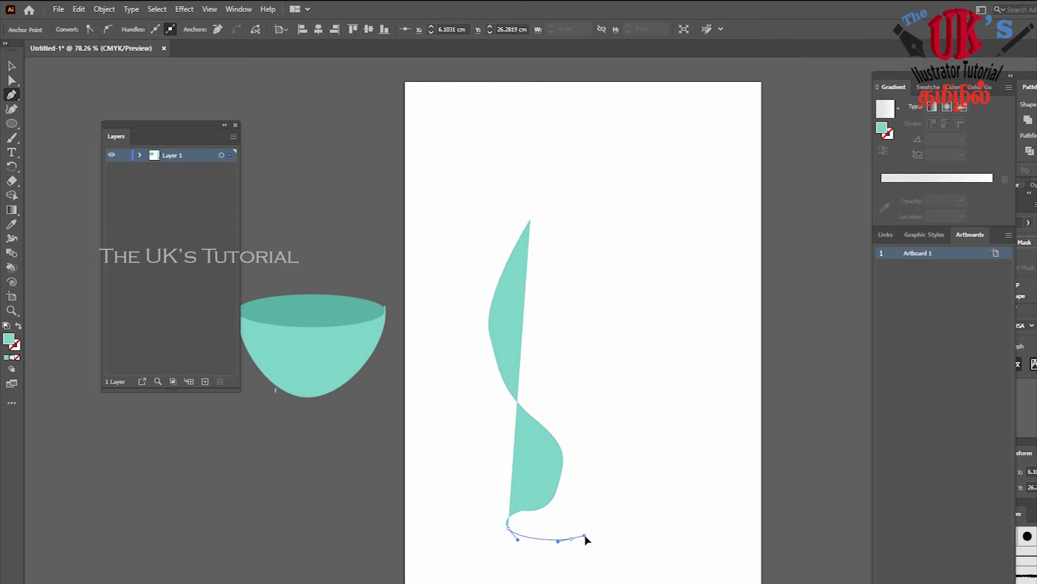
pyautogui.click(11, 67)
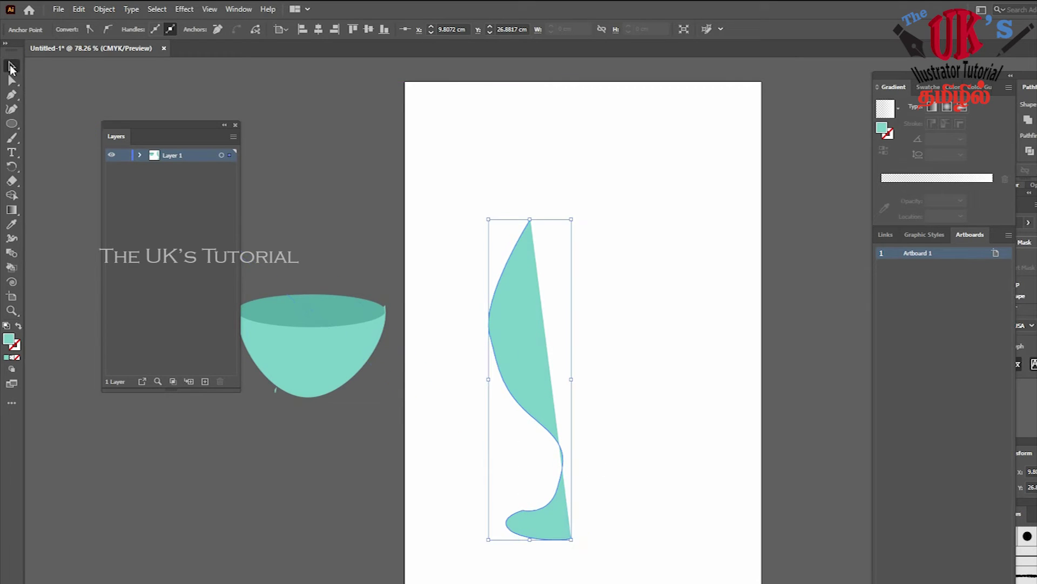
pyautogui.click(19, 326)
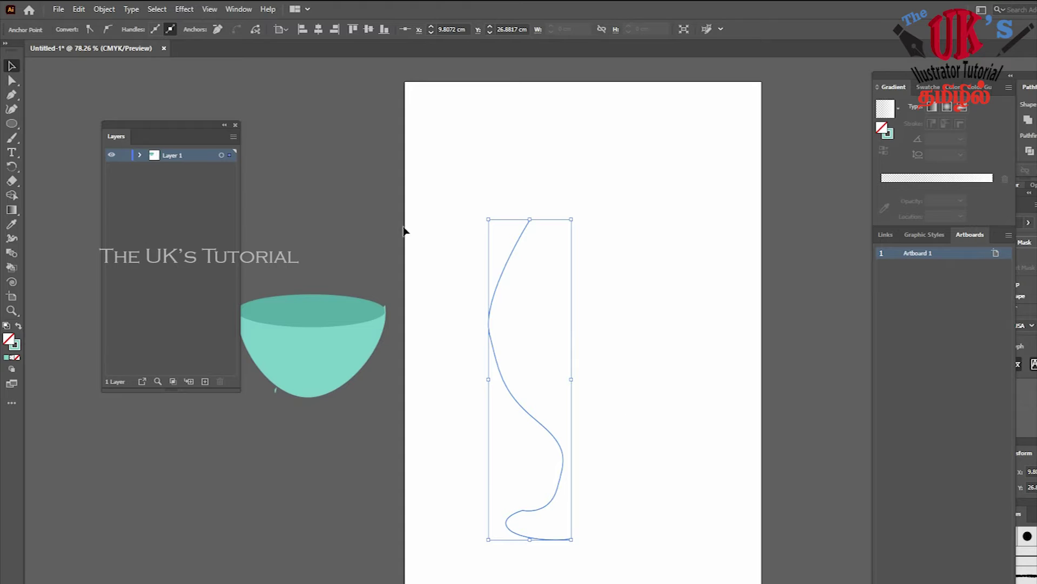
# Step: Apply a 3D Revolve to the profile with offset from the Right Edge
pyautogui.click(185, 10)
pyautogui.moveTo(195, 77)
pyautogui.click(331, 96)
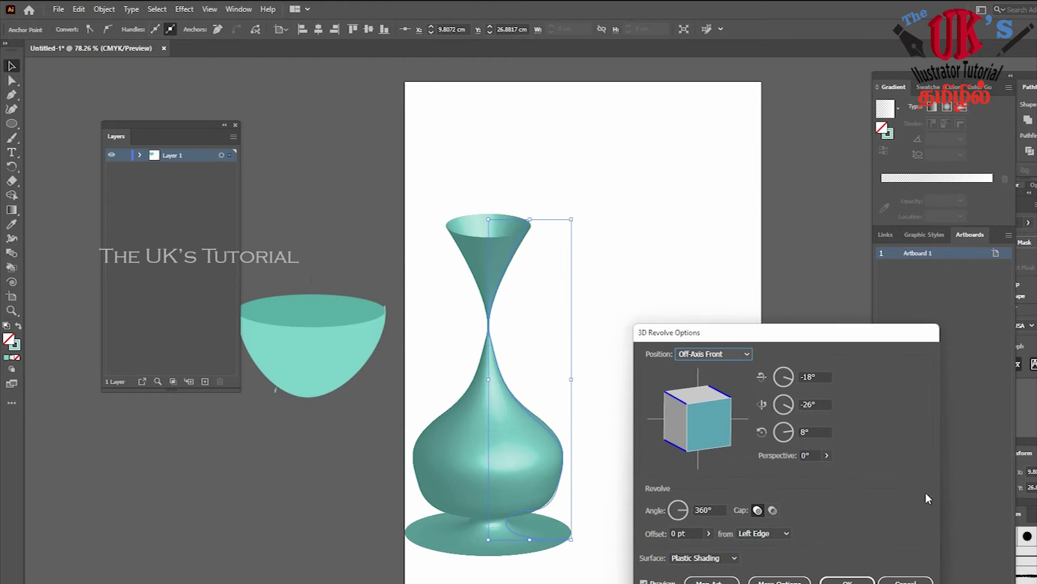
pyautogui.click(763, 533)
pyautogui.click(774, 567)
pyautogui.moveTo(774, 331); pyautogui.dragTo(943, 198)
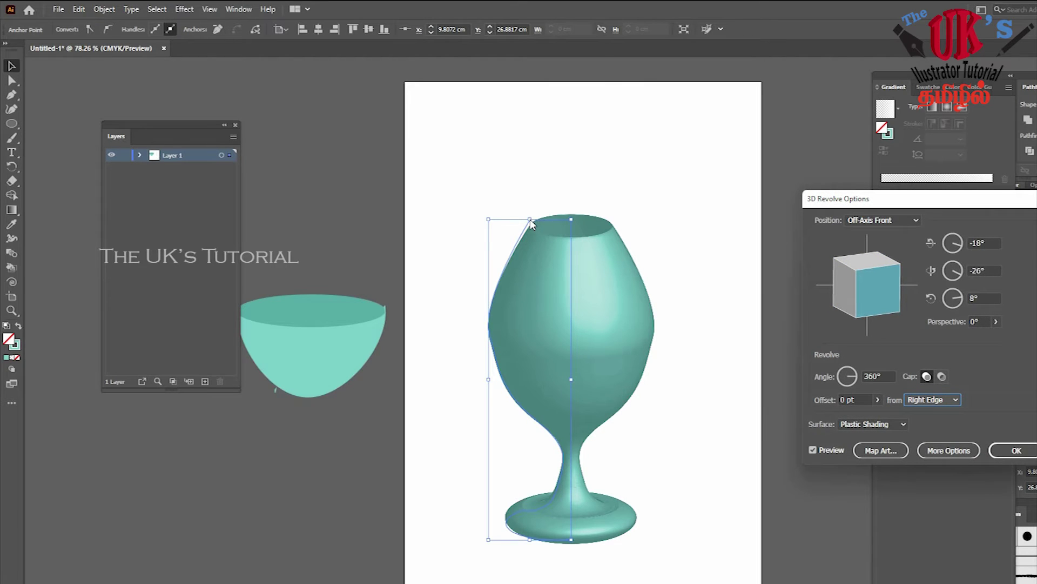
pyautogui.click(1016, 451)
# Step: Lower the profile's top anchor to shorten the glass and move the glass higher
pyautogui.click(530, 220)
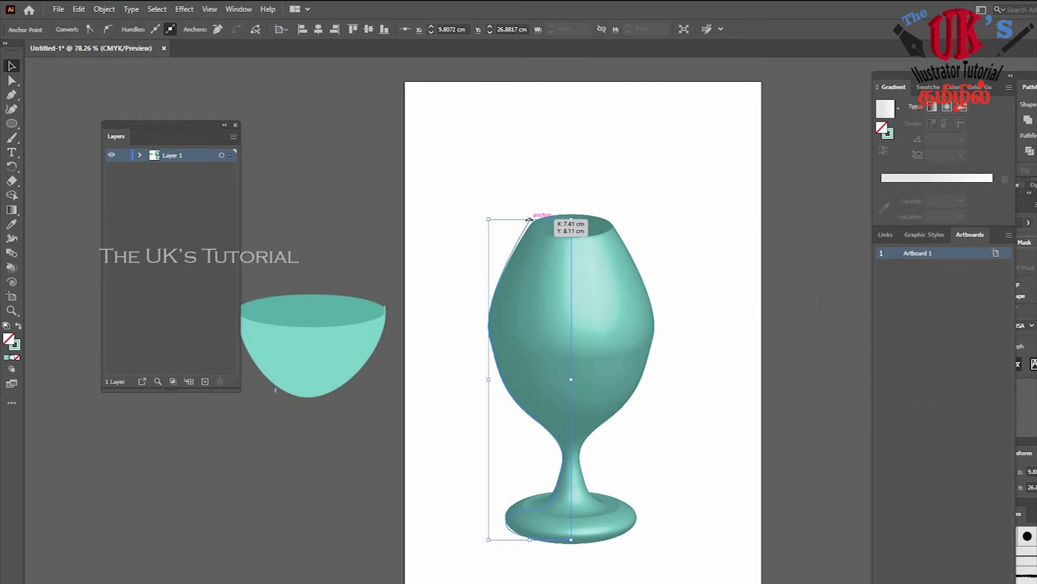
pyautogui.moveTo(530, 220); pyautogui.dragTo(530, 285)
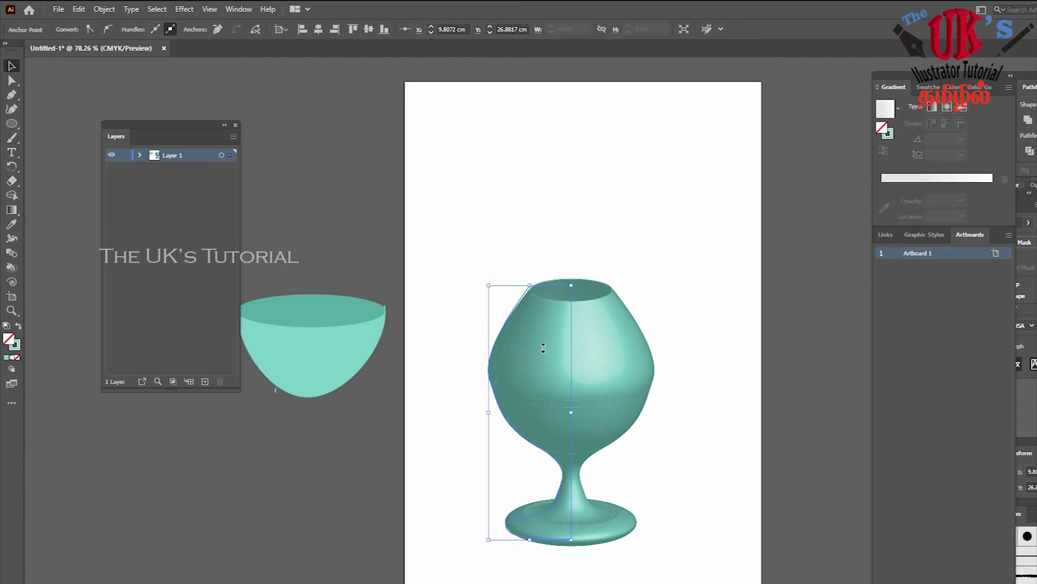
pyautogui.moveTo(569, 366); pyautogui.dragTo(571, 262)
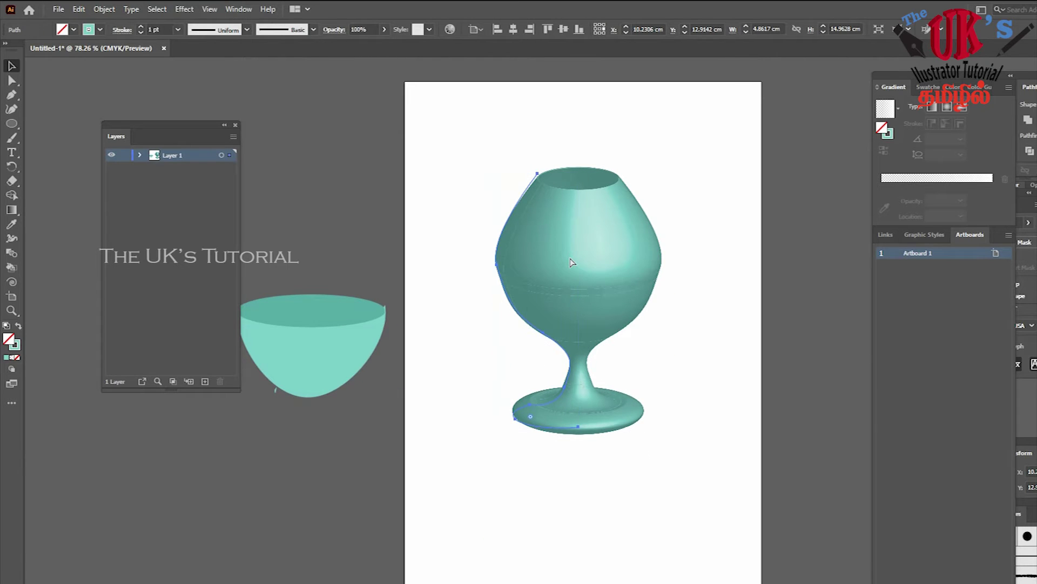
pyautogui.hotkey('ctrl', 'y')
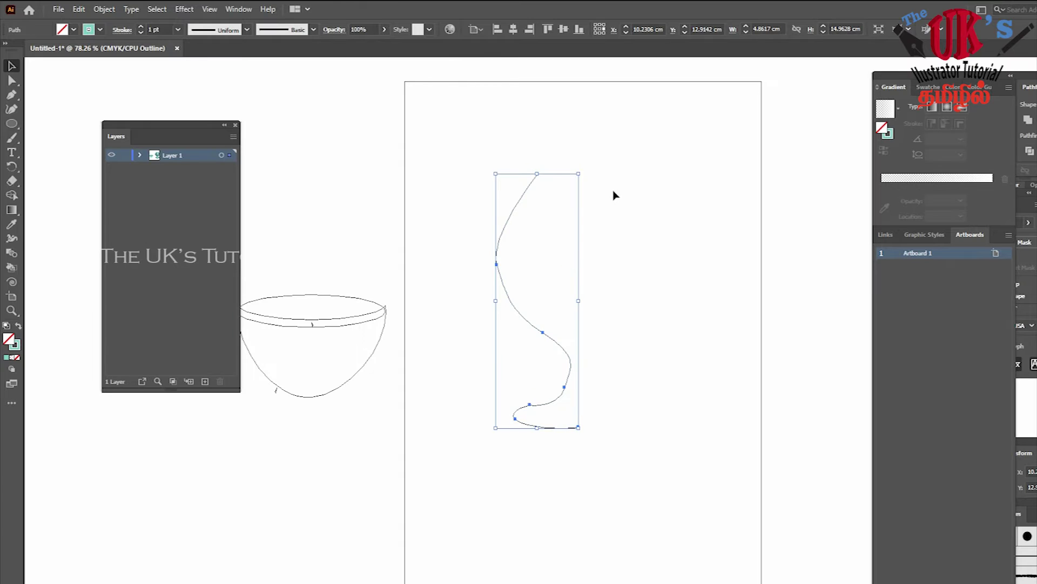
# Step: Reshape the upper bowl by shifting the top anchor left and nudging an upper anchor down
pyautogui.click(562, 172)
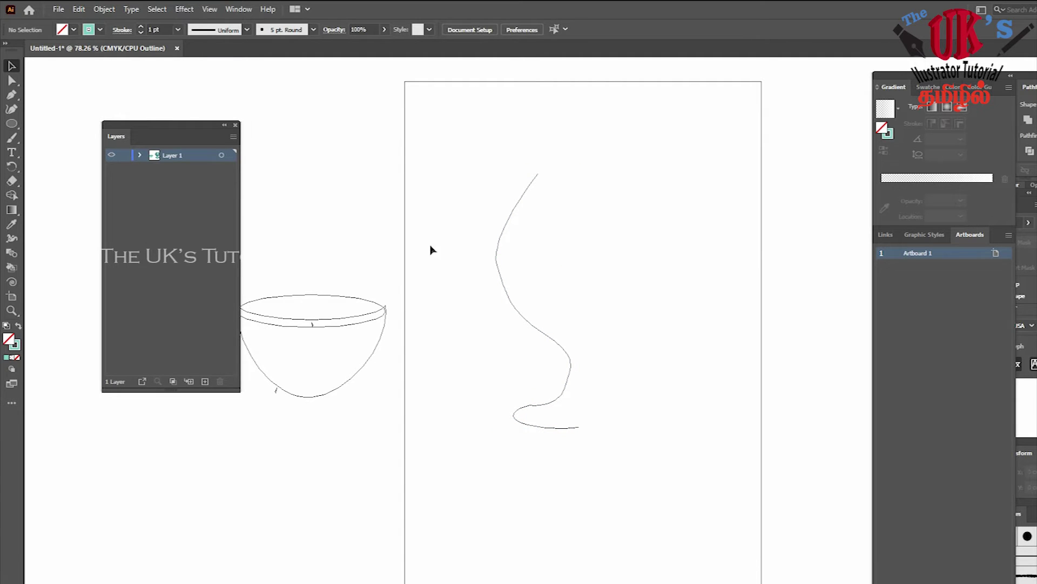
pyautogui.click(15, 80)
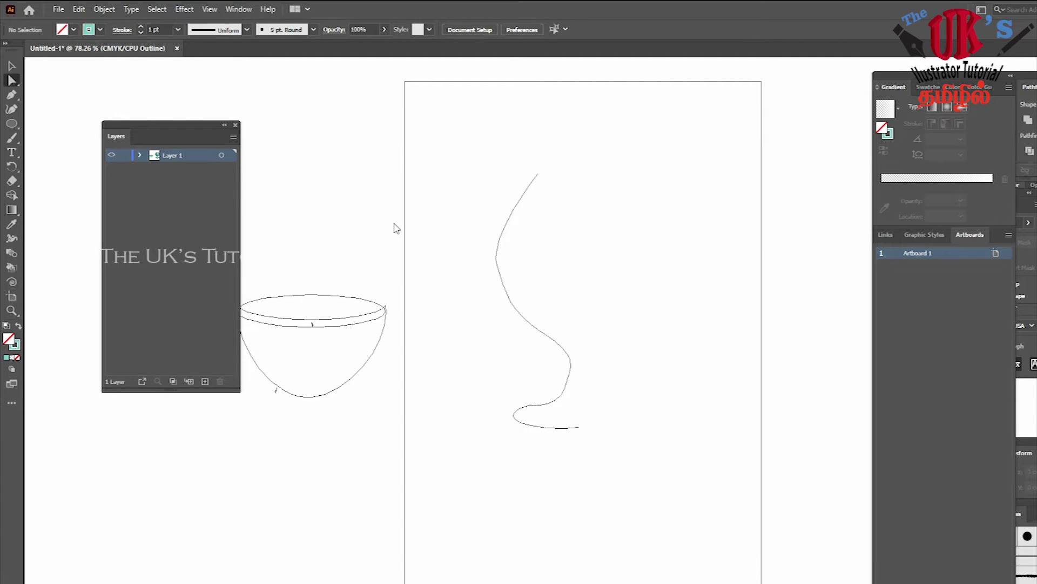
pyautogui.click(497, 264)
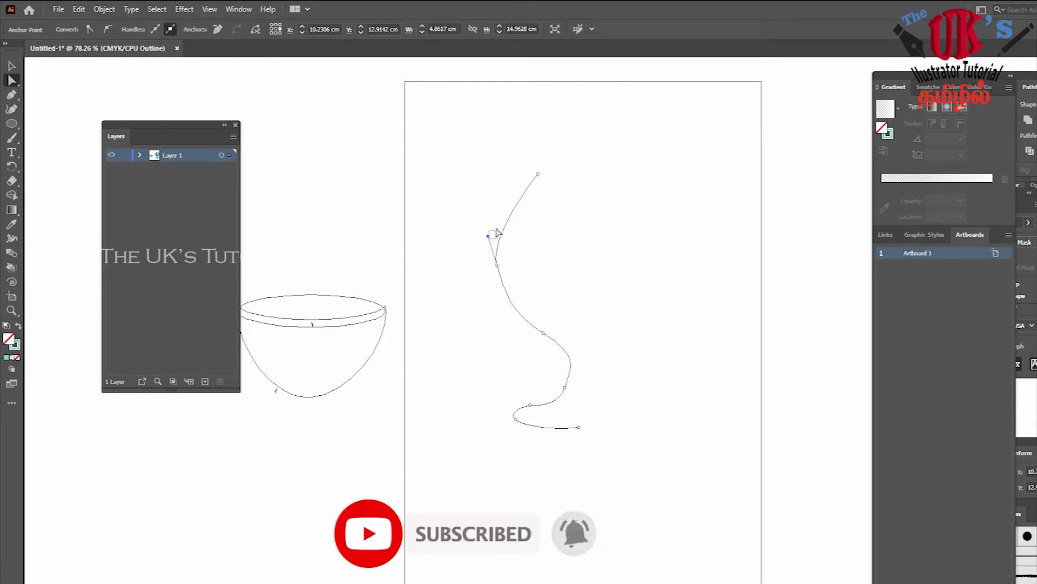
pyautogui.click(544, 178)
pyautogui.moveTo(545, 147)
pyautogui.mouseDown()
pyautogui.moveTo(529, 190)
pyautogui.moveTo(534, 174)
pyautogui.moveTo(519, 166)
pyautogui.mouseUp()
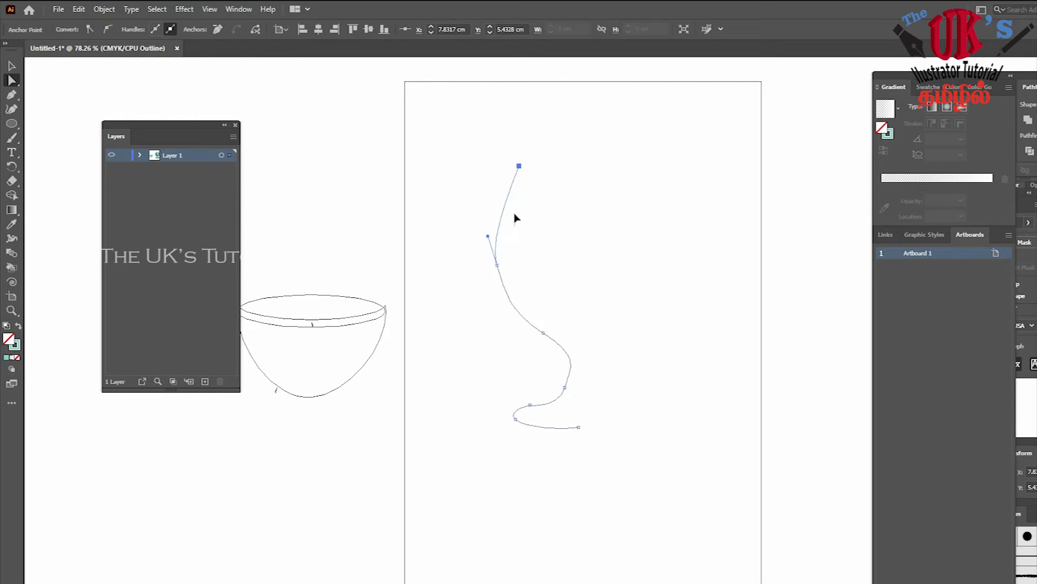
pyautogui.moveTo(497, 264); pyautogui.dragTo(498, 269)
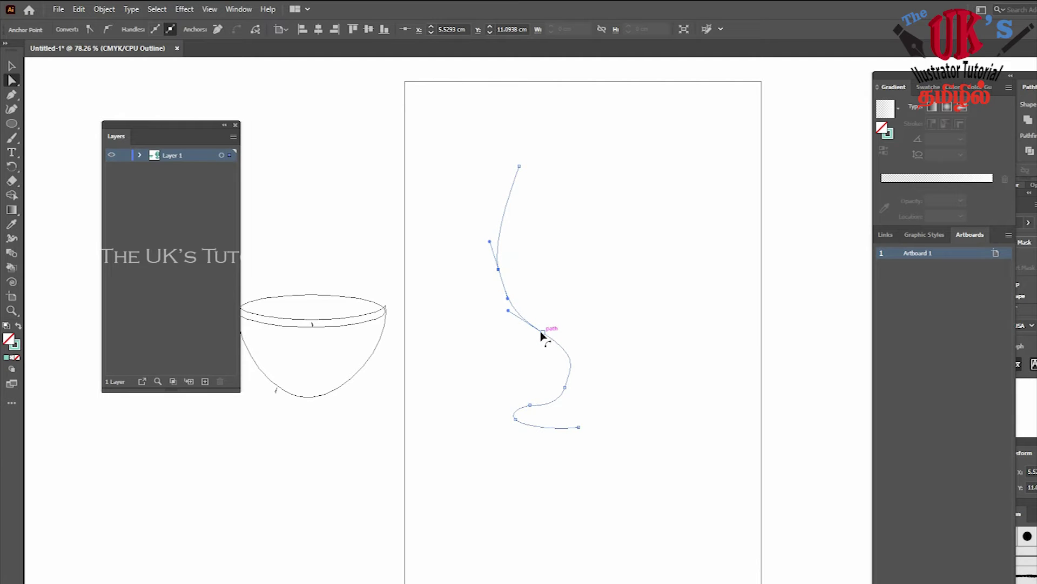
# Step: Lower the waist anchor, adjust the lower curve and widen the foot, then return to Preview
pyautogui.moveTo(542, 335); pyautogui.dragTo(543, 342)
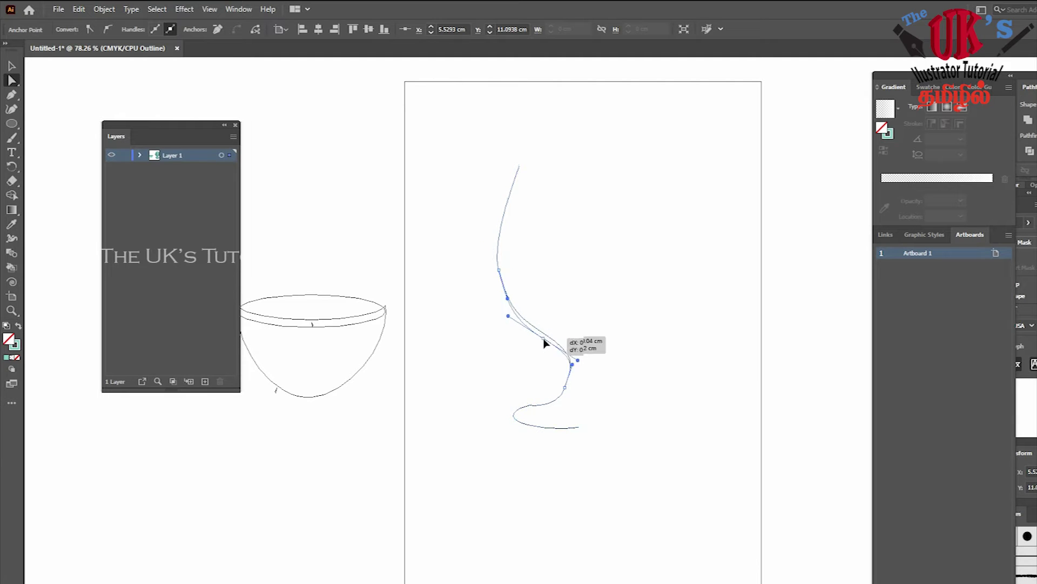
pyautogui.click(570, 373)
pyautogui.moveTo(599, 366); pyautogui.dragTo(567, 361)
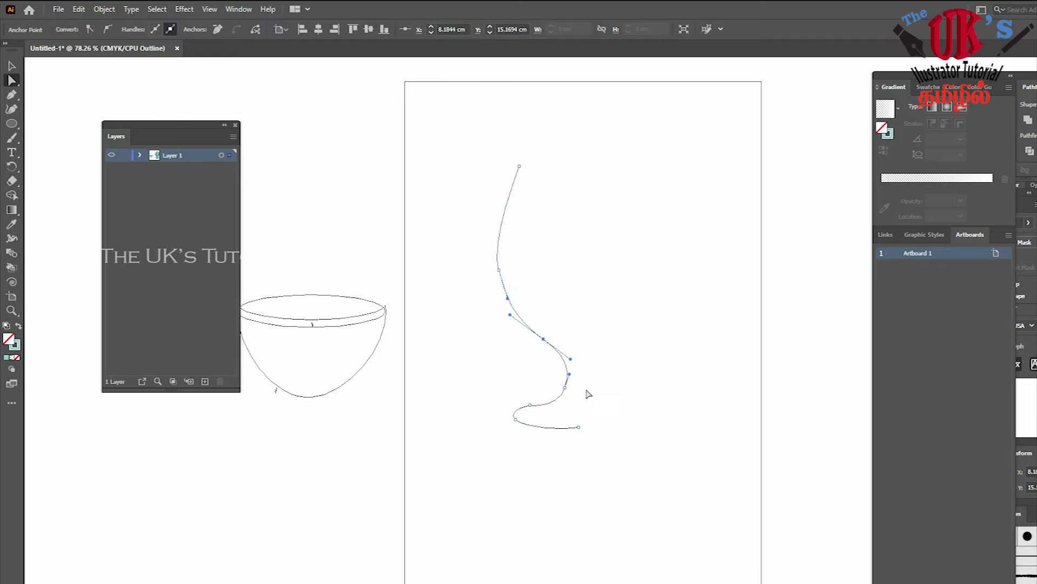
pyautogui.moveTo(578, 429); pyautogui.dragTo(585, 432)
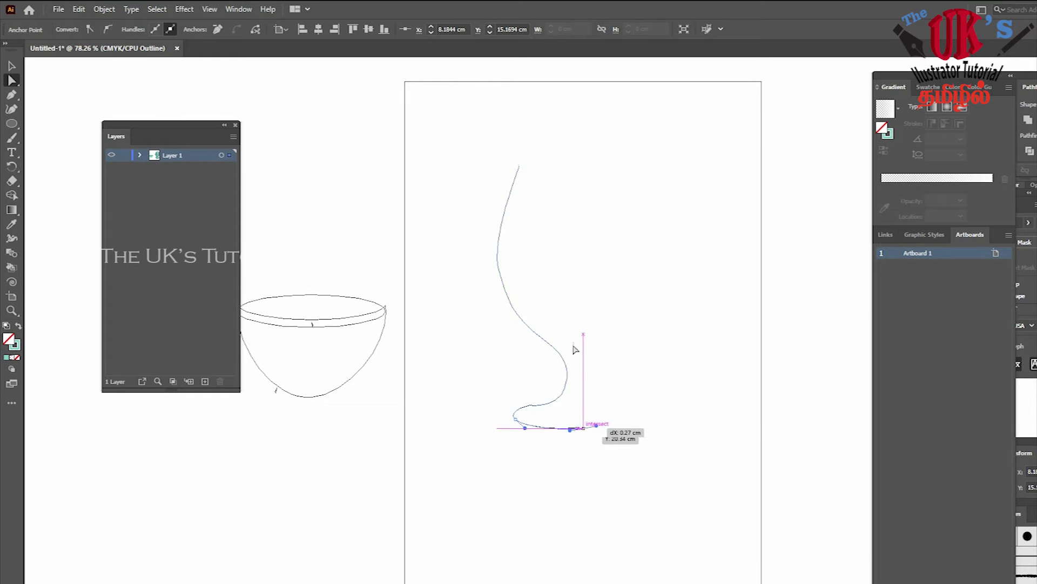
pyautogui.click(12, 66)
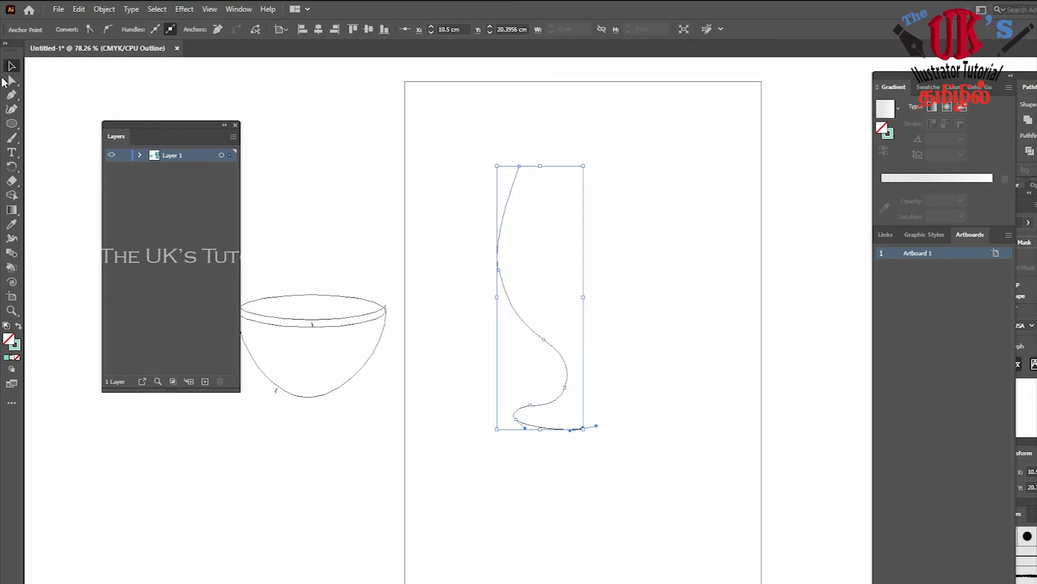
pyautogui.hotkey('ctrl', 'y')
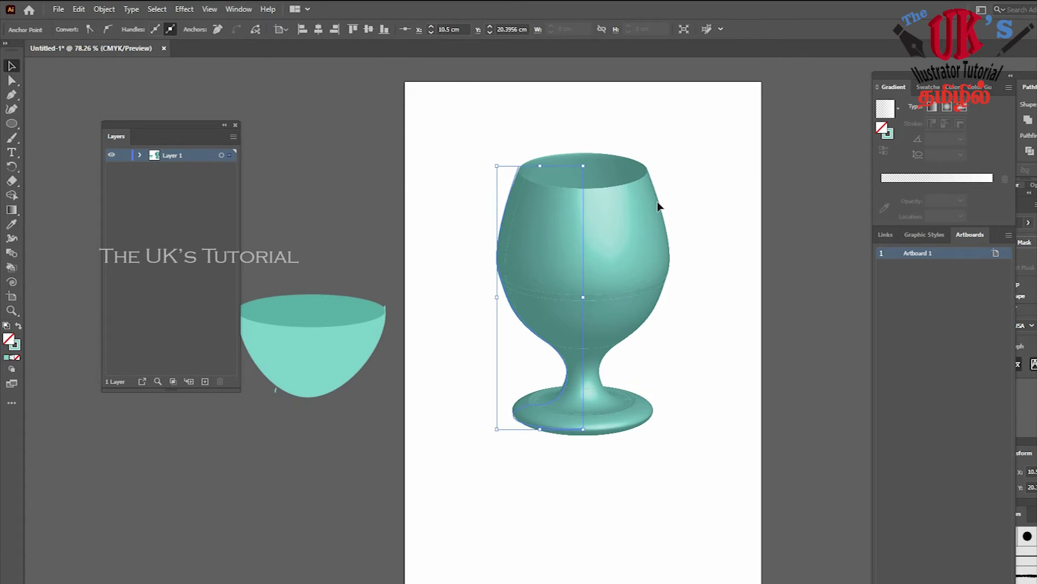
# Step: Move the teal liquid bowl onto the glass, bring it to front, and settle it inside
pyautogui.click(680, 201)
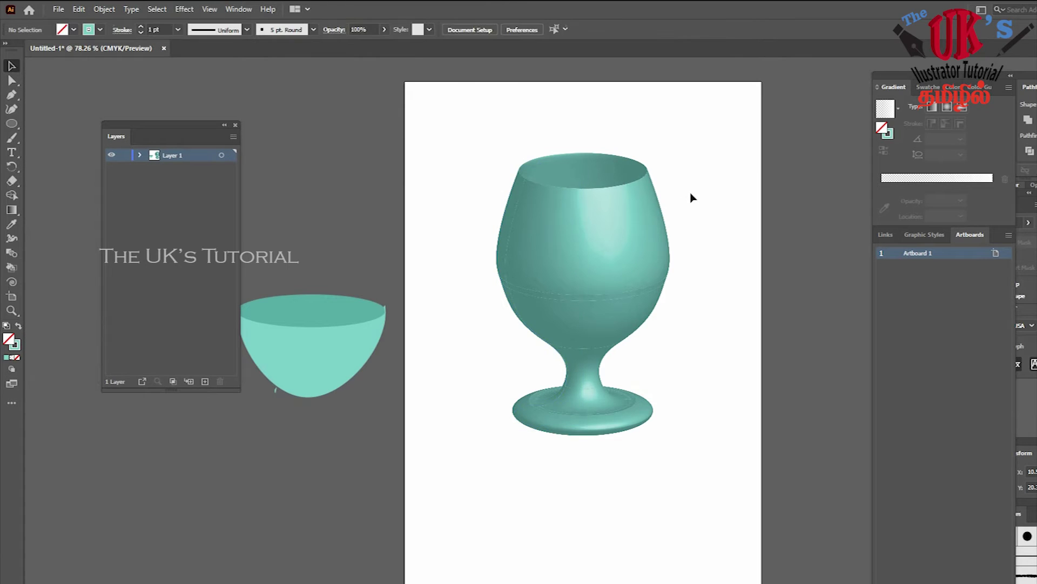
pyautogui.click(345, 340)
pyautogui.moveTo(346, 339); pyautogui.dragTo(669, 288)
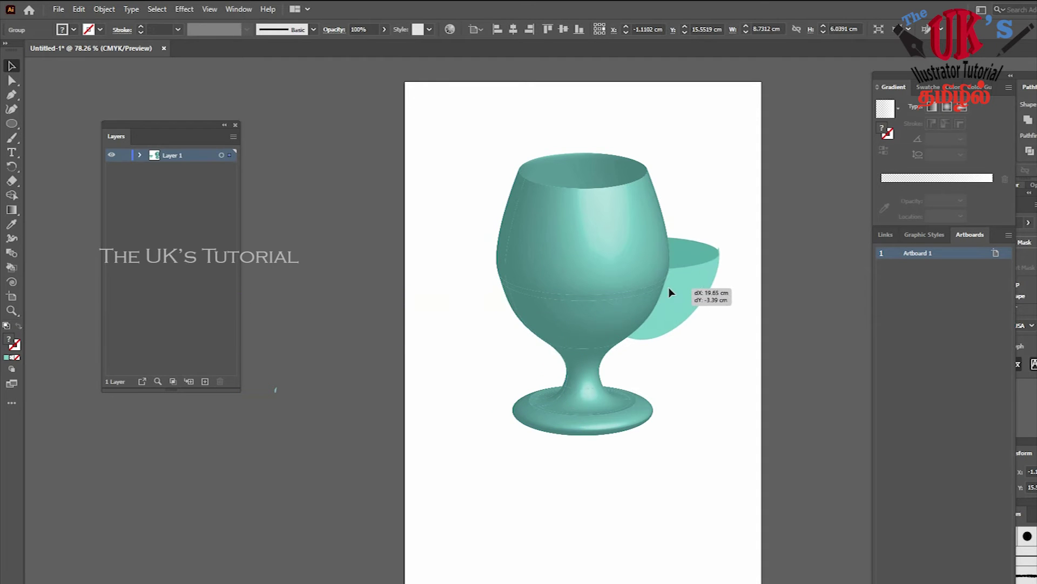
pyautogui.rightClick(669, 292)
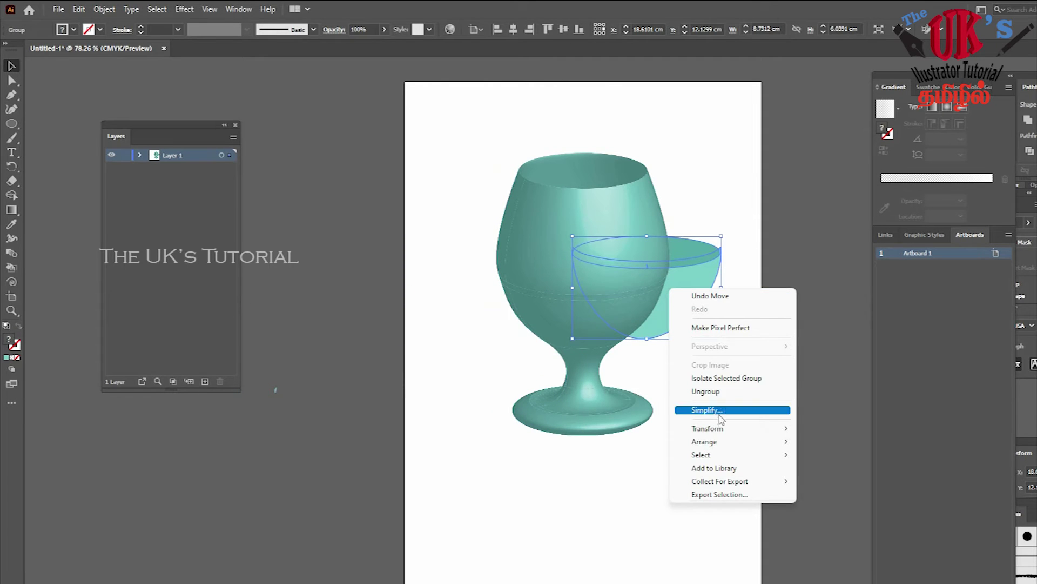
pyautogui.moveTo(705, 441)
pyautogui.click(819, 445)
pyautogui.moveTo(684, 288); pyautogui.dragTo(626, 291)
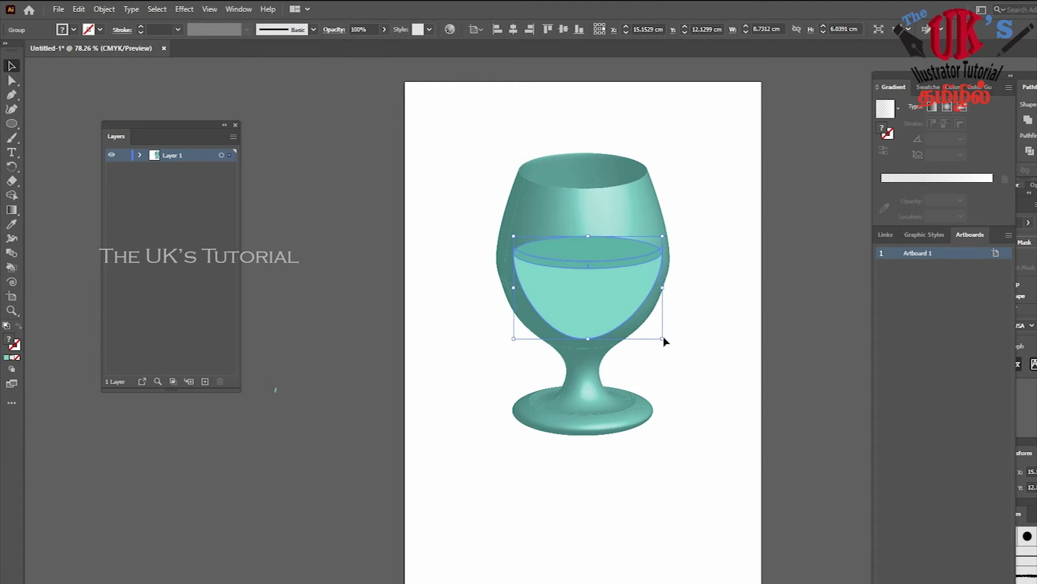
# Step: Scale the teal liquid to span the bowl's width and nudge it to centre
pyautogui.moveTo(664, 338); pyautogui.dragTo(670, 344)
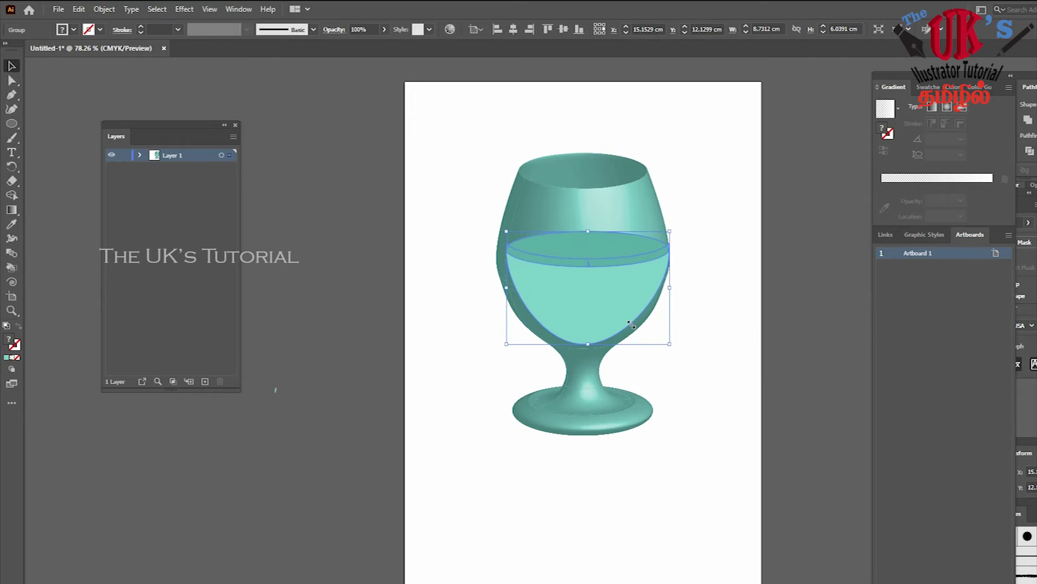
pyautogui.moveTo(507, 232); pyautogui.dragTo(502, 225)
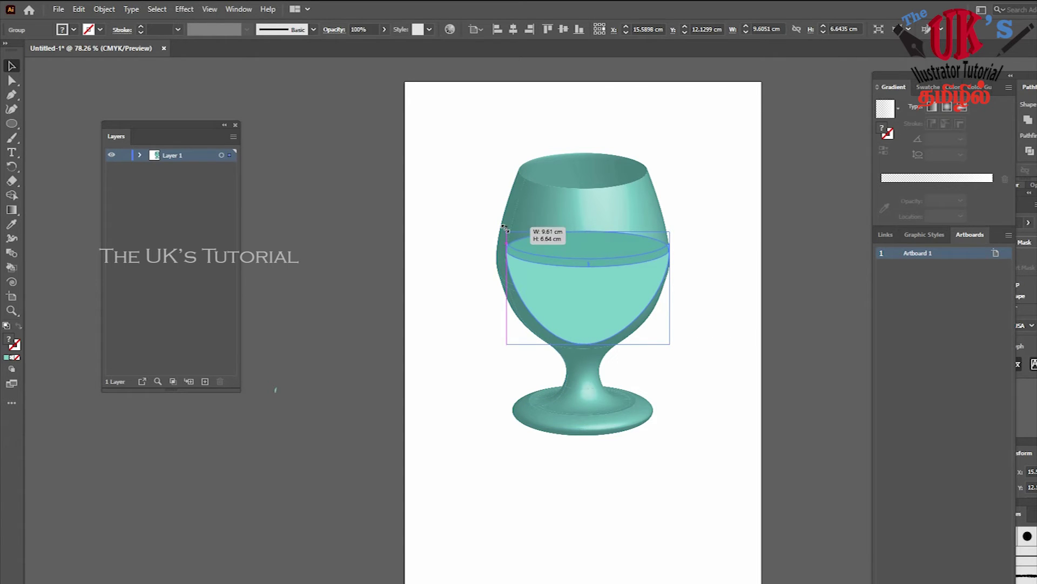
pyautogui.moveTo(504, 226); pyautogui.dragTo(506, 229)
pyautogui.moveTo(506, 231); pyautogui.dragTo(501, 227)
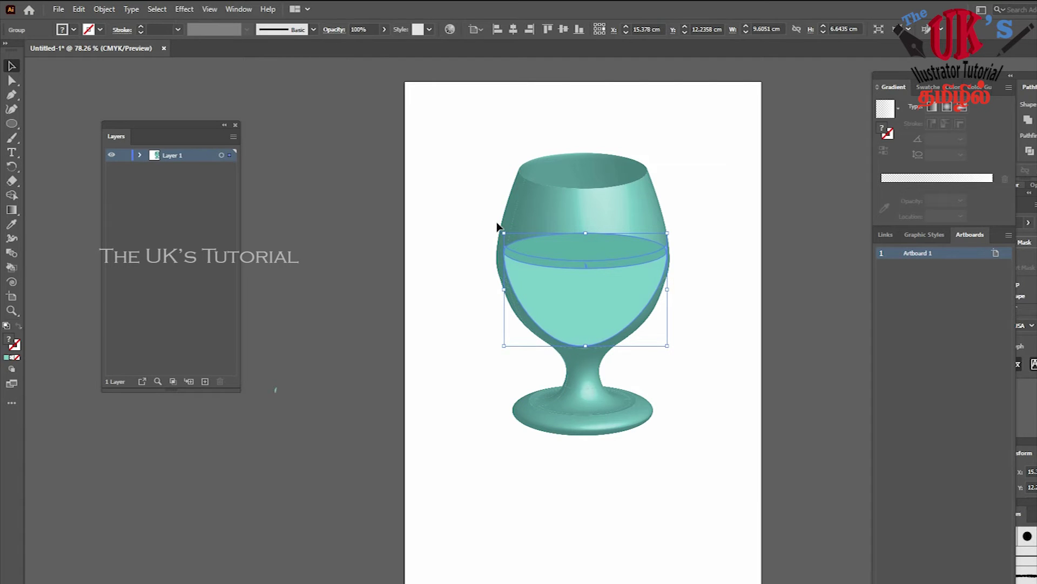
pyautogui.click(696, 170)
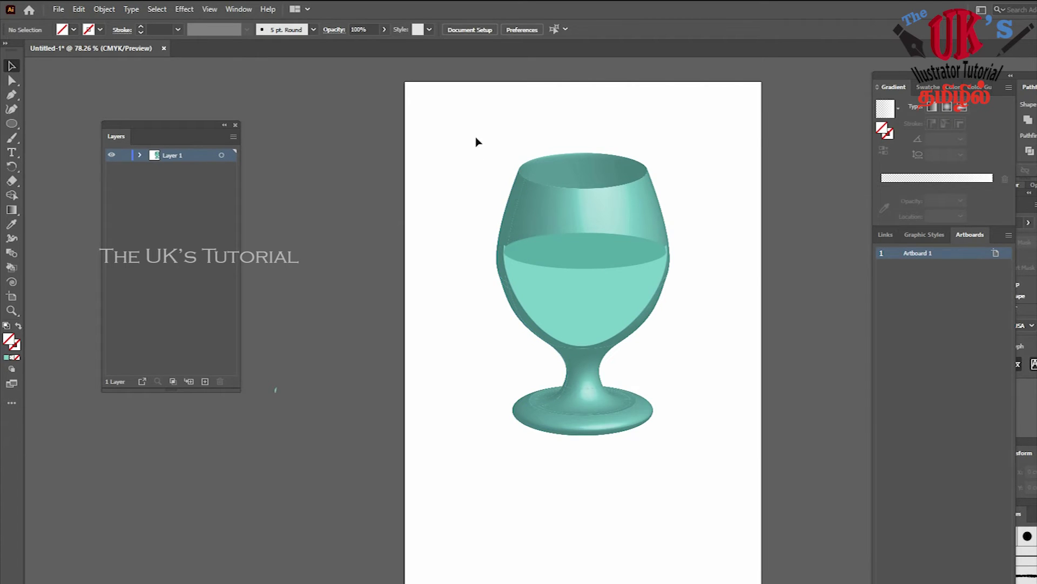
# Step: Marquee-select the glass and its liquid together and group them with Ctrl+G
pyautogui.moveTo(476, 141); pyautogui.dragTo(699, 478)
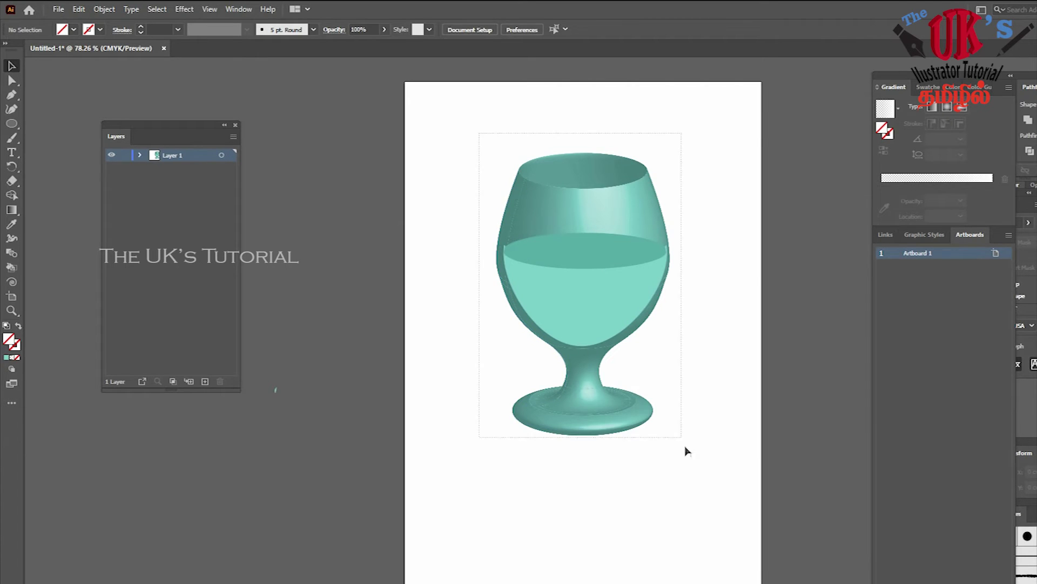
pyautogui.click(708, 203)
pyautogui.click(610, 178)
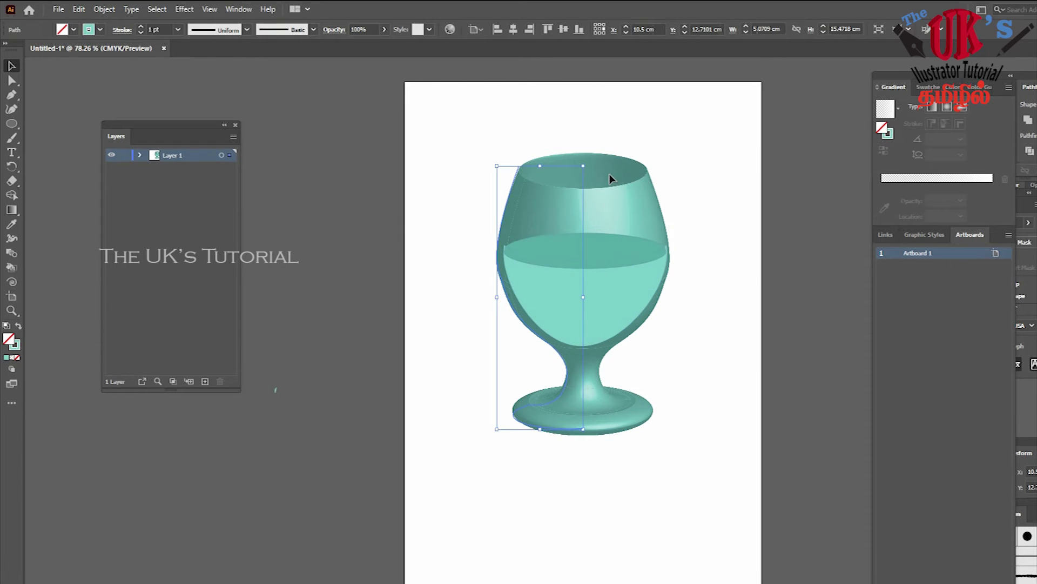
pyautogui.click(573, 111)
pyautogui.moveTo(427, 99); pyautogui.dragTo(730, 465)
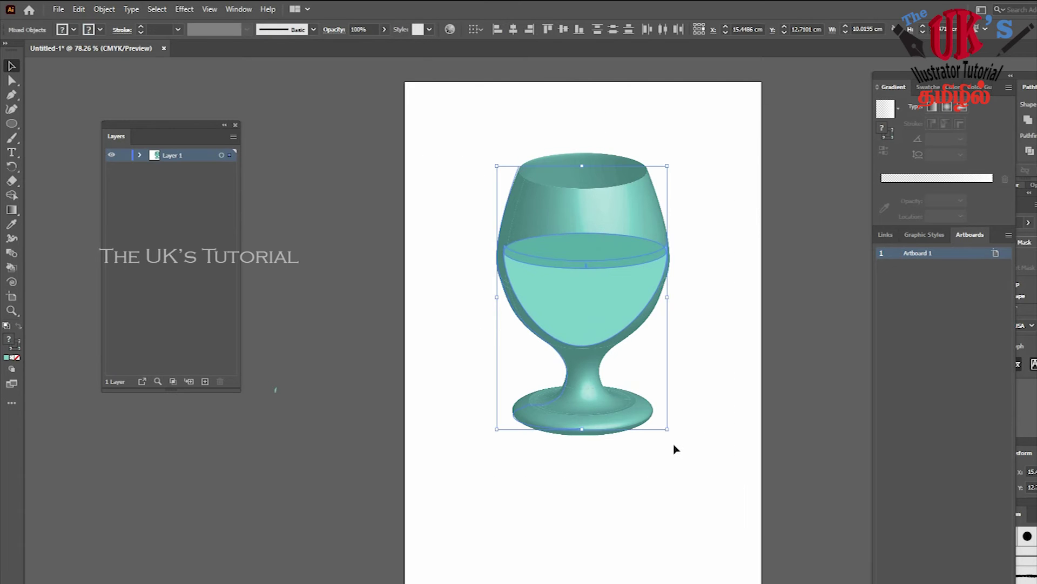
pyautogui.hotkey('ctrl', 'g')
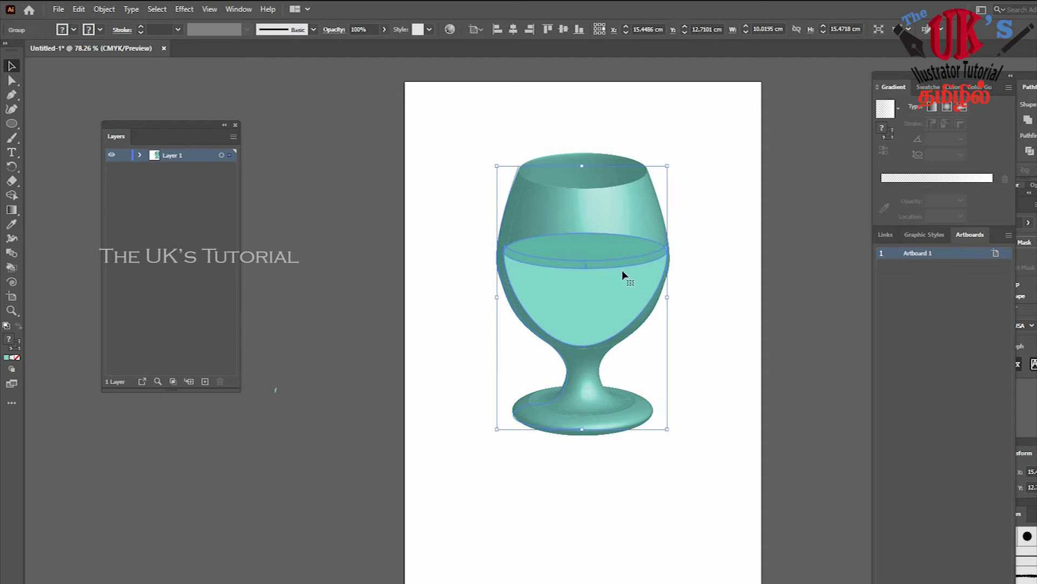
# Step: Alt-drag a copy of the glass down-right and send it to the back
pyautogui.keyDown('alt'); pyautogui.moveTo(622, 275); pyautogui.dragTo(654, 293); pyautogui.keyUp('alt')
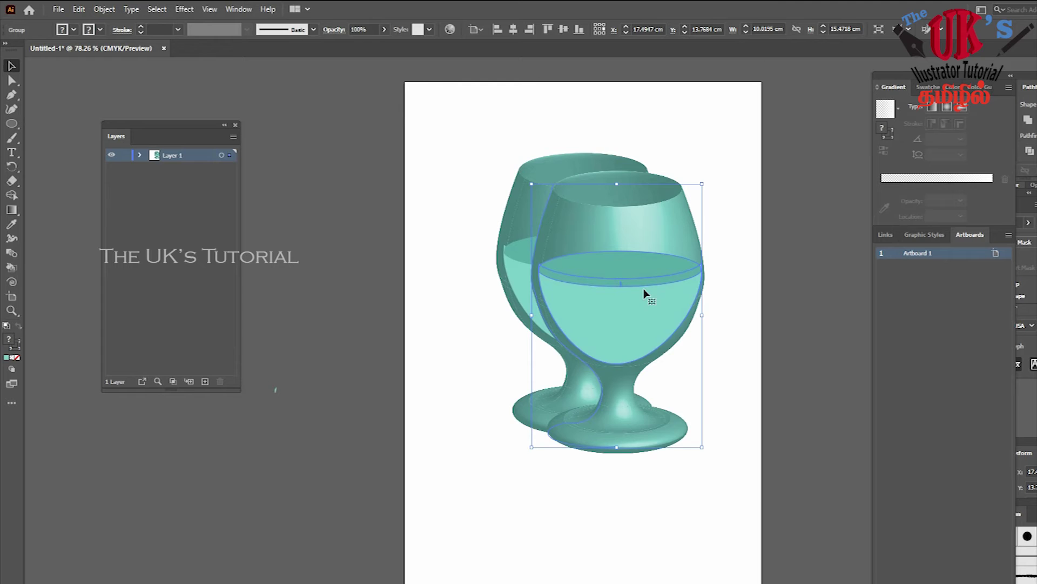
pyautogui.rightClick(644, 292)
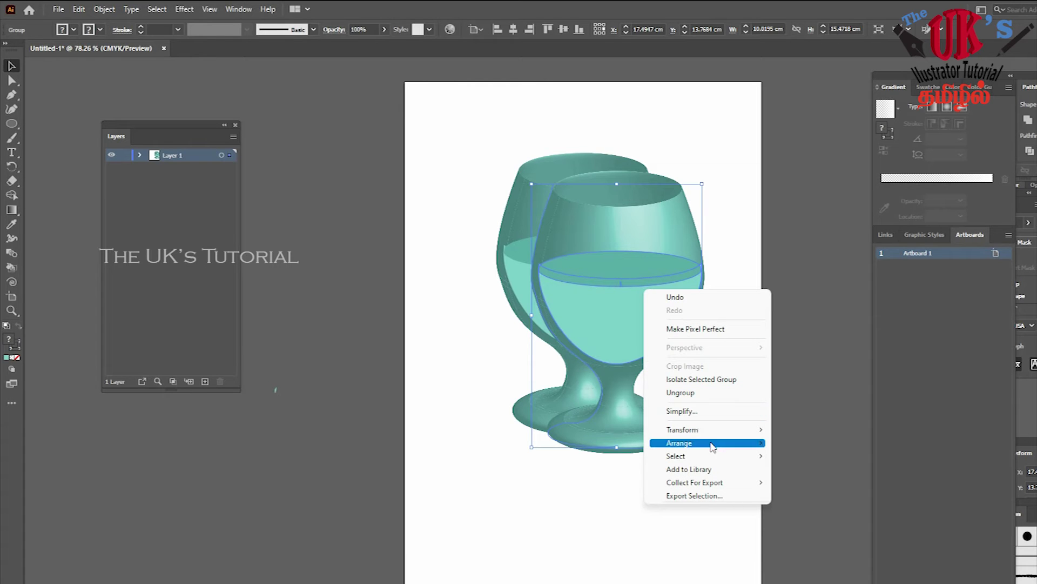
pyautogui.moveTo(706, 442)
pyautogui.click(833, 486)
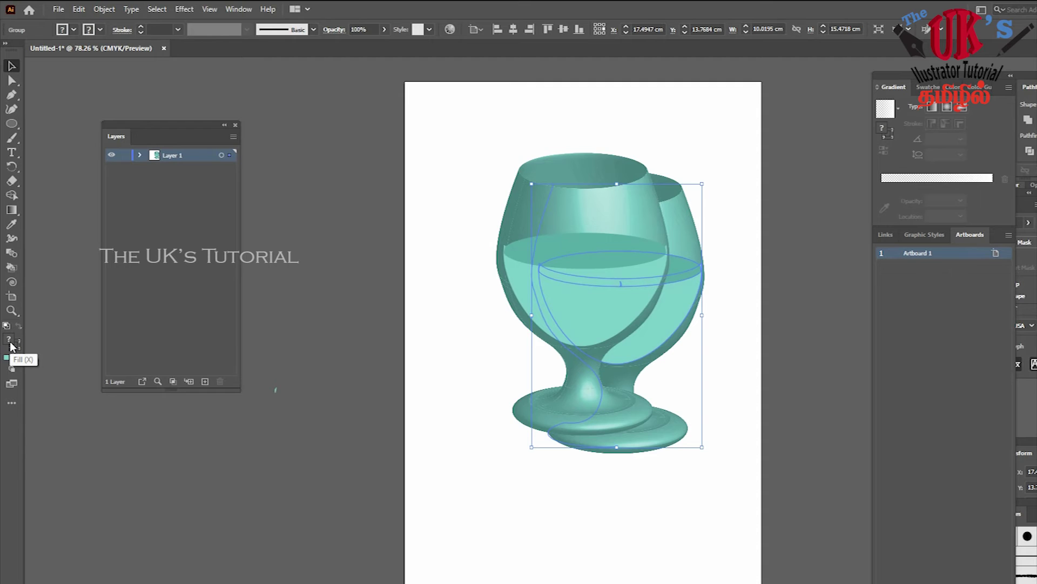
# Step: Fill the copy's inner shape near-black, then delete the copy
pyautogui.doubleClick(10, 345)
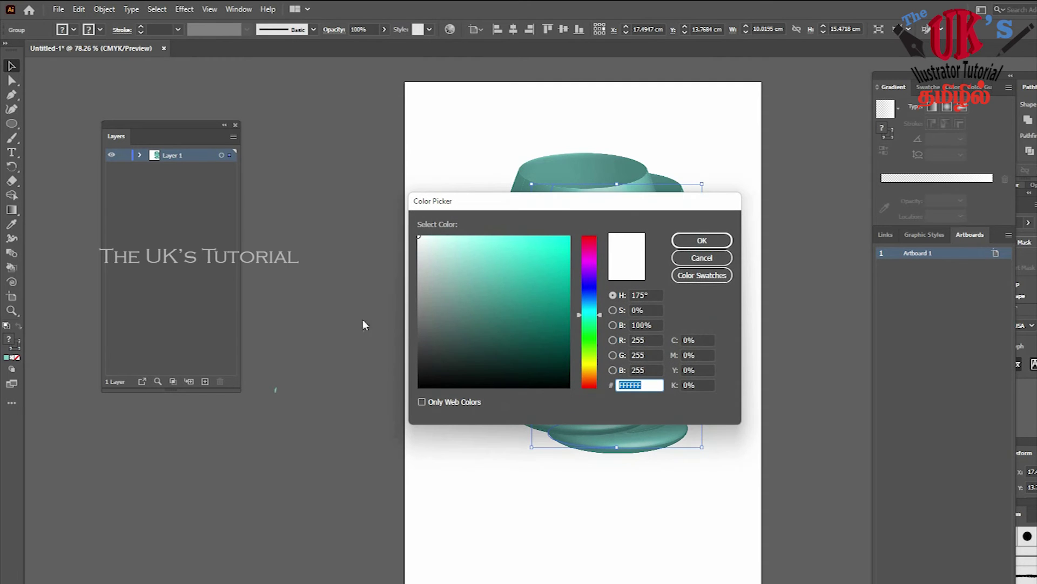
pyautogui.click(423, 382)
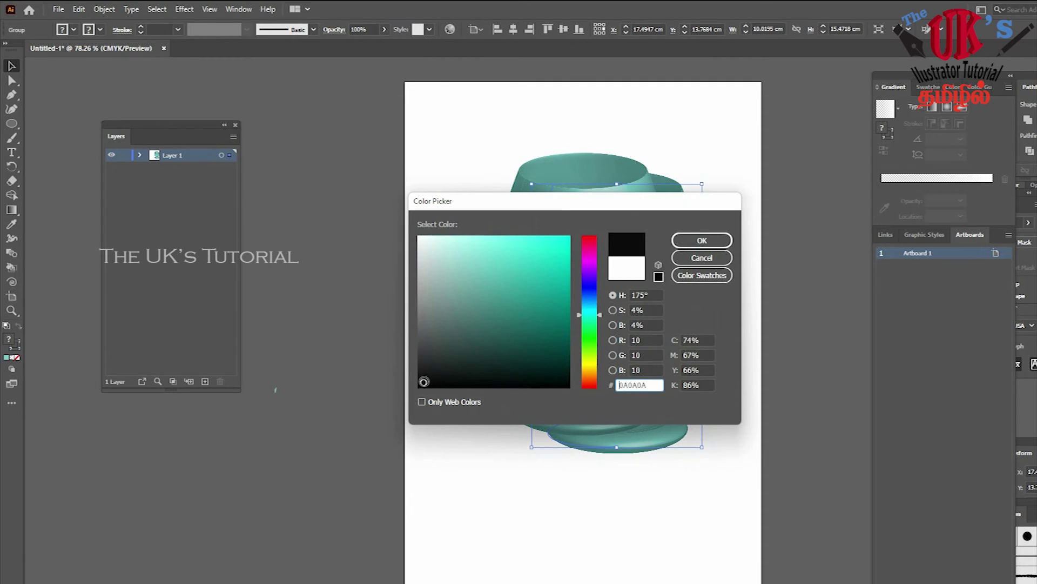
pyautogui.click(690, 245)
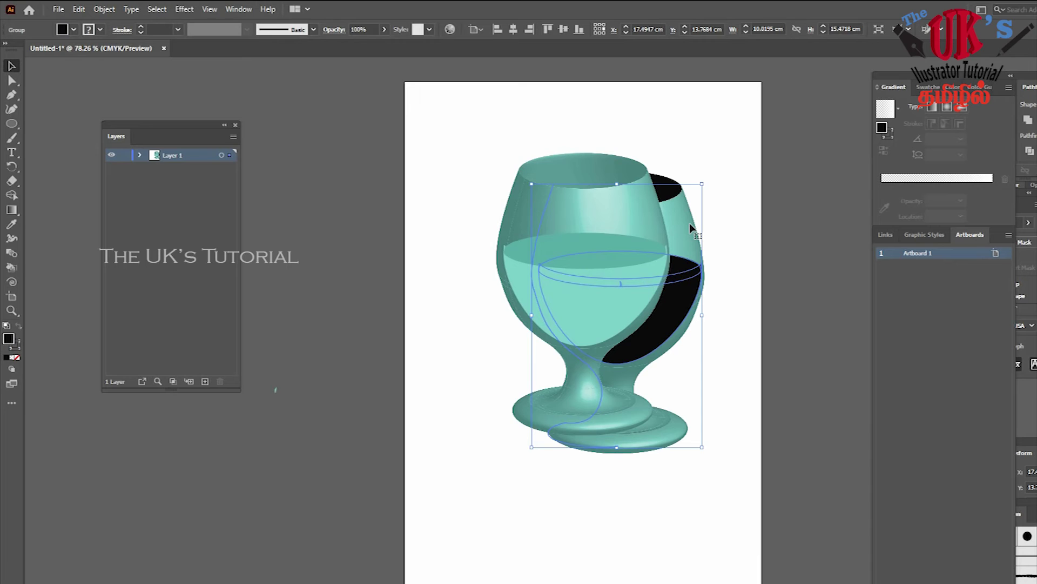
pyautogui.press('Delete')
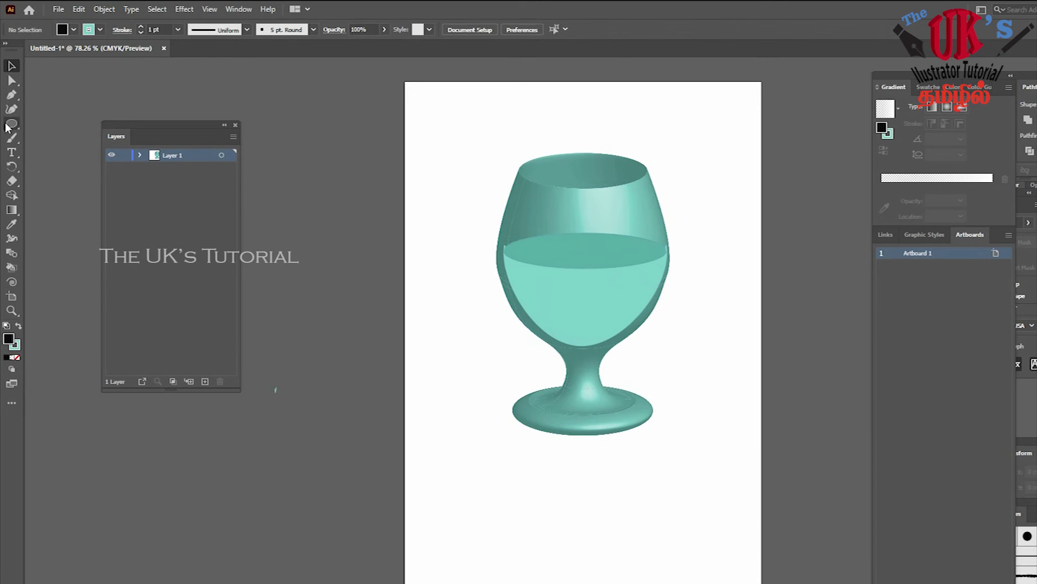
# Step: Draw an ellipse, move it onto the glass base, and send it behind the glass
pyautogui.moveTo(540, 400); pyautogui.dragTo(708, 450)
pyautogui.click(10, 66)
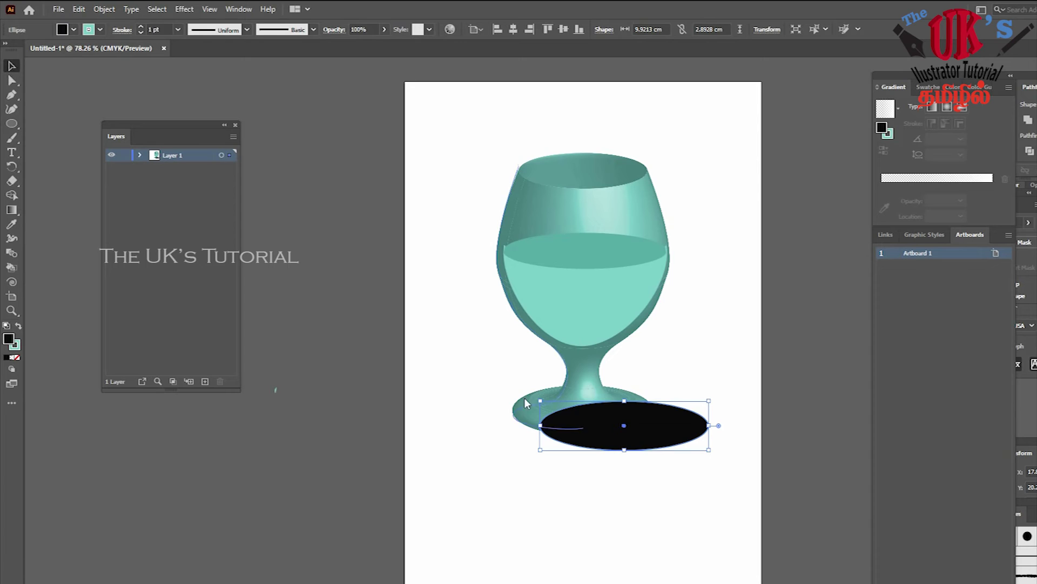
pyautogui.moveTo(603, 434); pyautogui.dragTo(563, 420)
pyautogui.rightClick(562, 420)
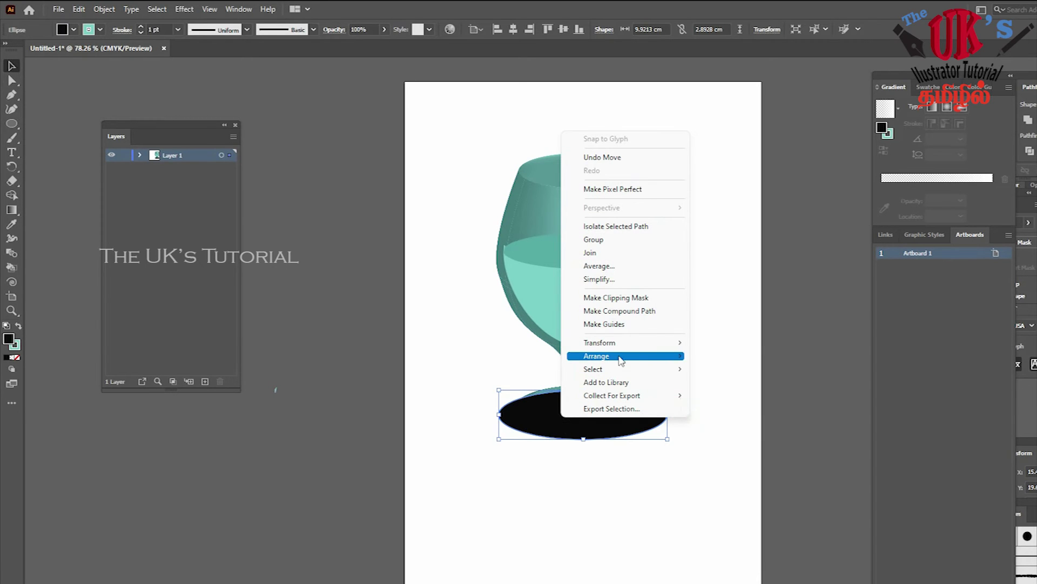
pyautogui.click(724, 396)
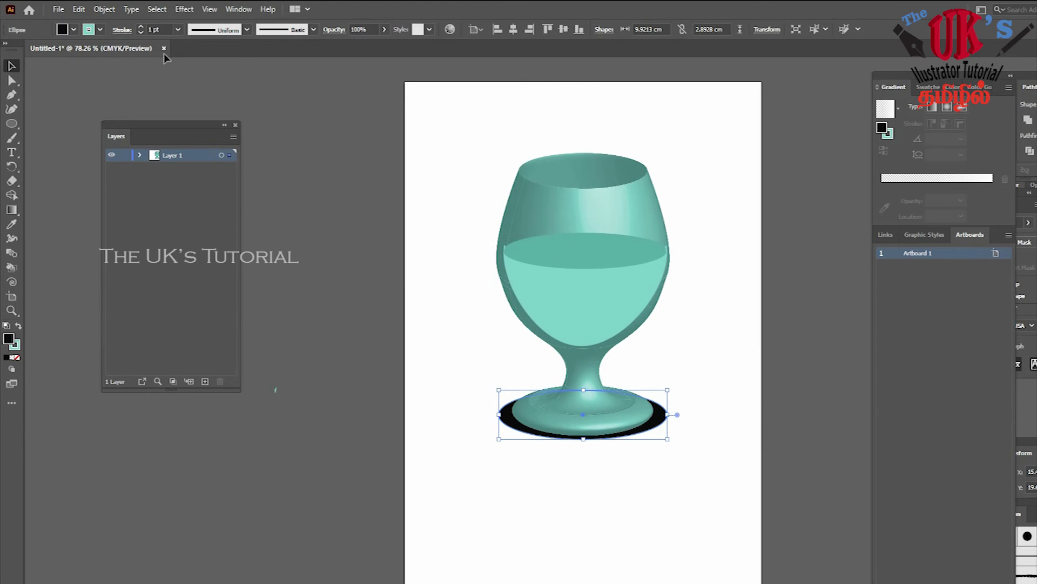
# Step: Apply a Feather effect to the shadow ellipse, entering 0 as the radius
pyautogui.click(185, 11)
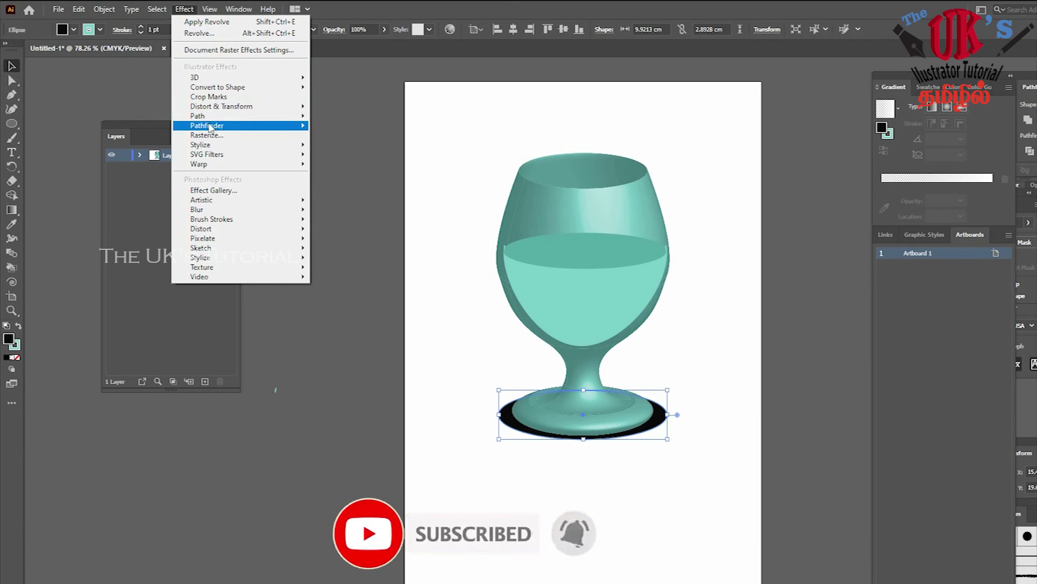
pyautogui.moveTo(199, 145)
pyautogui.click(333, 161)
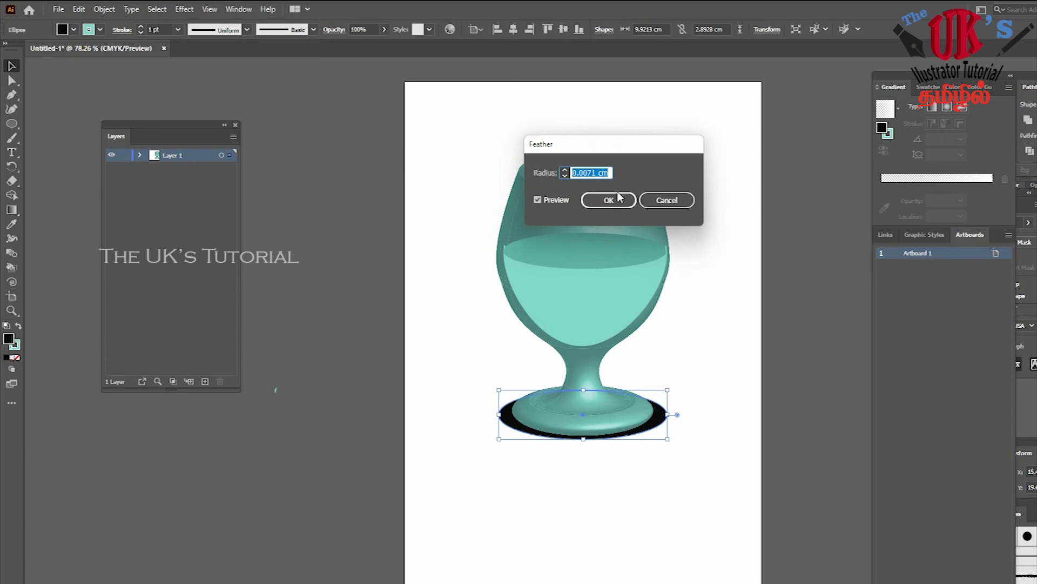
pyautogui.press('Tab')
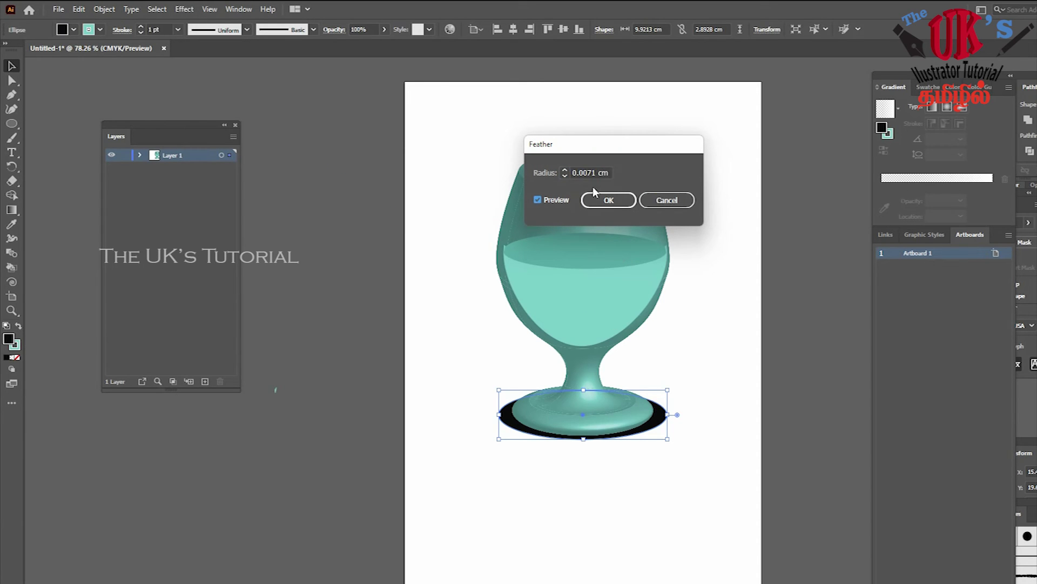
pyautogui.moveTo(604, 172); pyautogui.dragTo(499, 185)
pyautogui.write('0.2m')
pyautogui.click(614, 201)
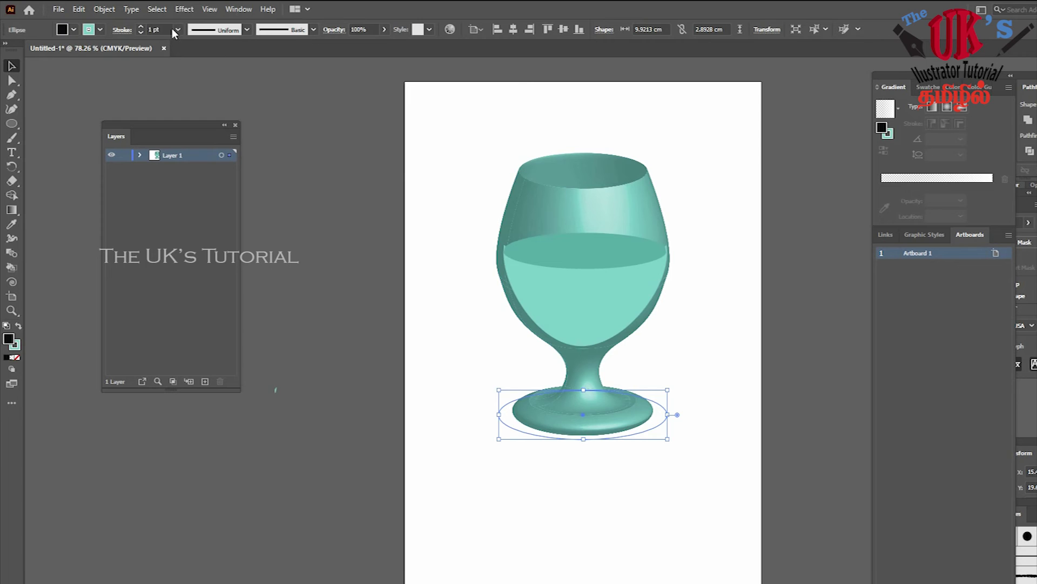
# Step: Add a second Feather instance to the ellipse, then undo back to the solid black ellipse
pyautogui.click(184, 9)
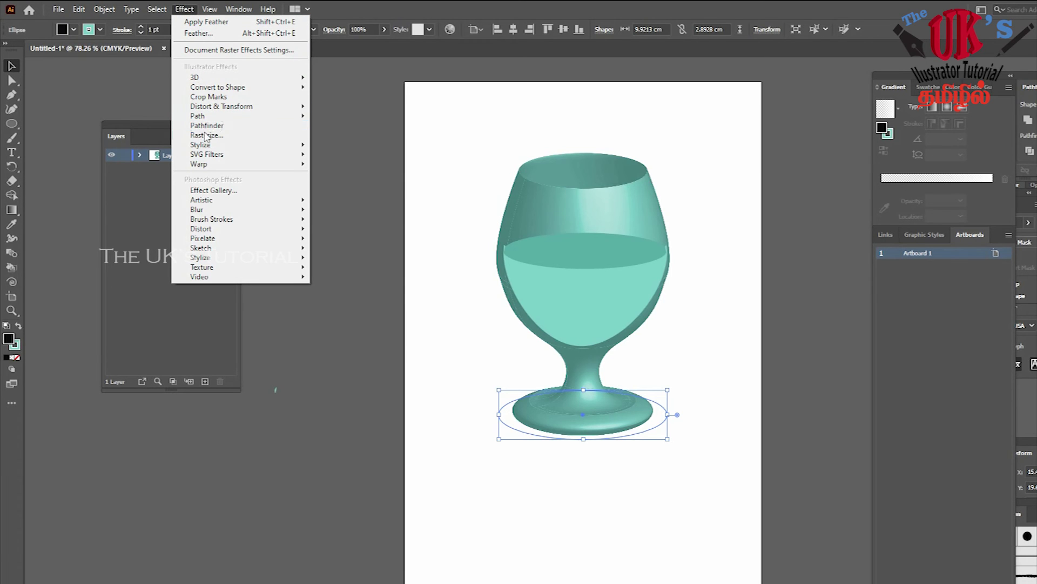
pyautogui.click(346, 161)
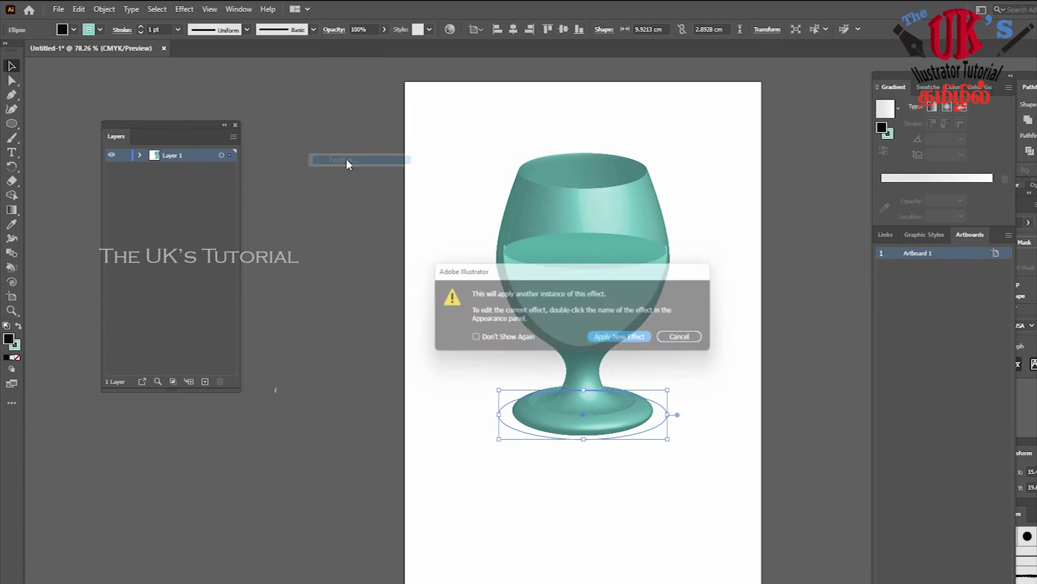
pyautogui.click(610, 340)
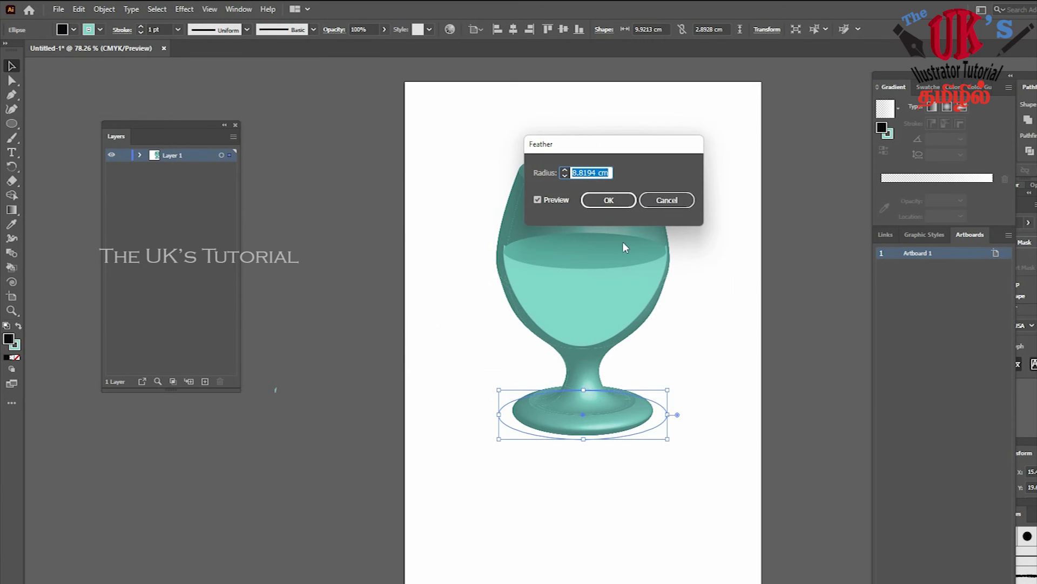
pyautogui.write('02')
pyautogui.click(609, 197)
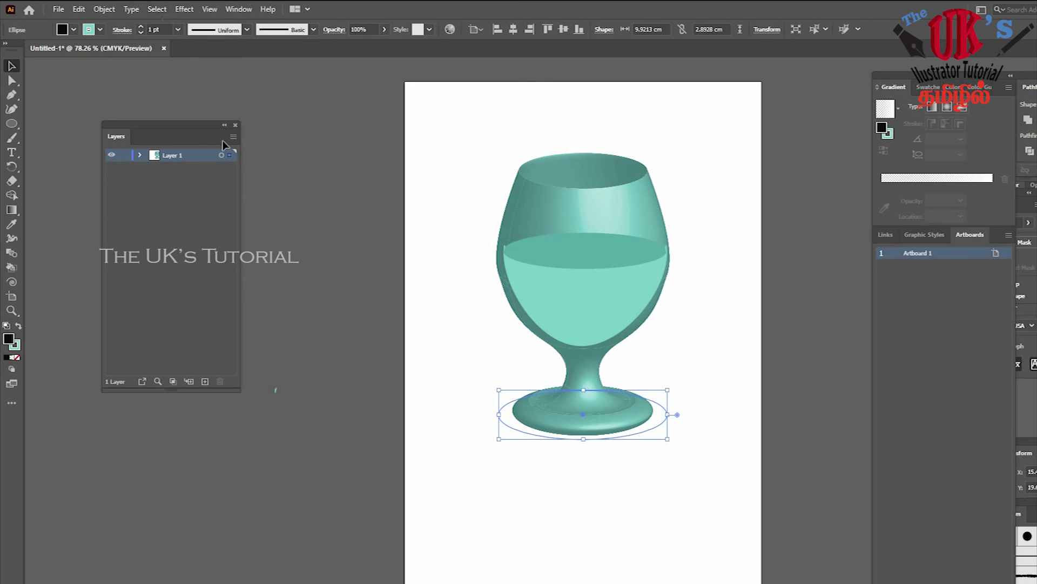
pyautogui.hotkey('ctrl', ']')
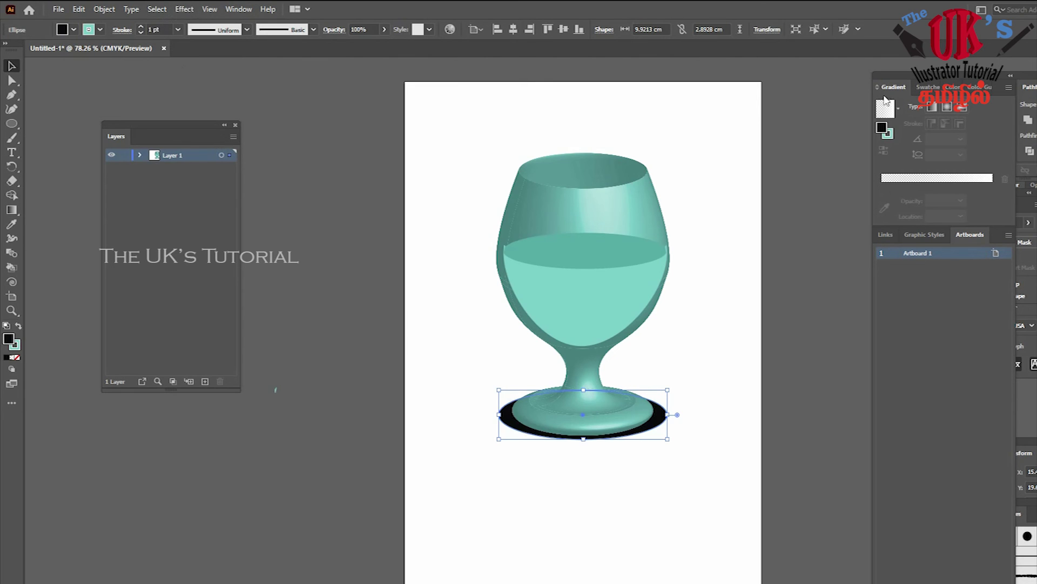
# Step: Open the Transparency panel and set the shadow ellipse's opacity to 50%
pyautogui.moveTo(952, 87); pyautogui.dragTo(912, 448)
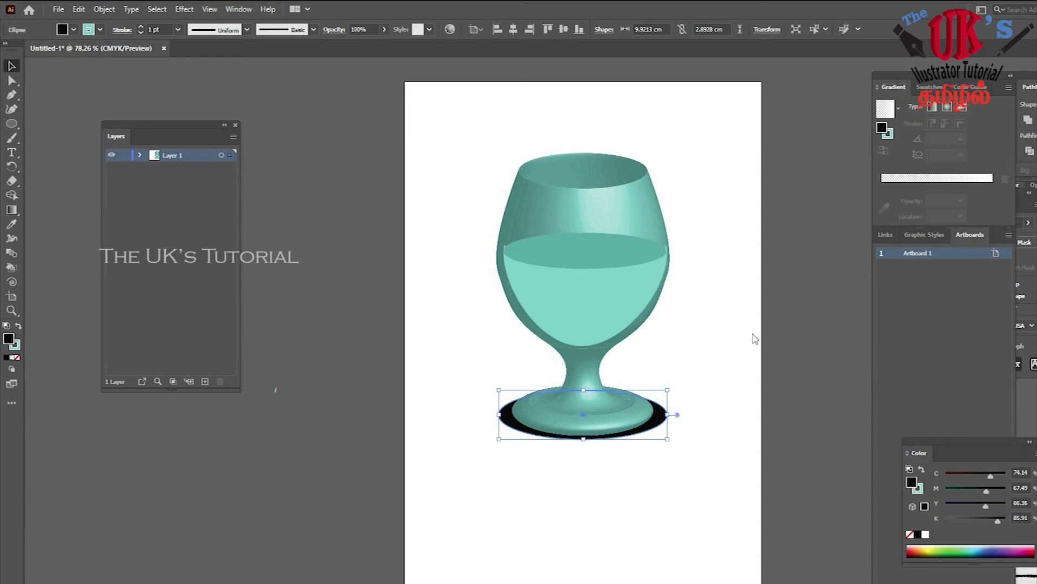
pyautogui.click(185, 10)
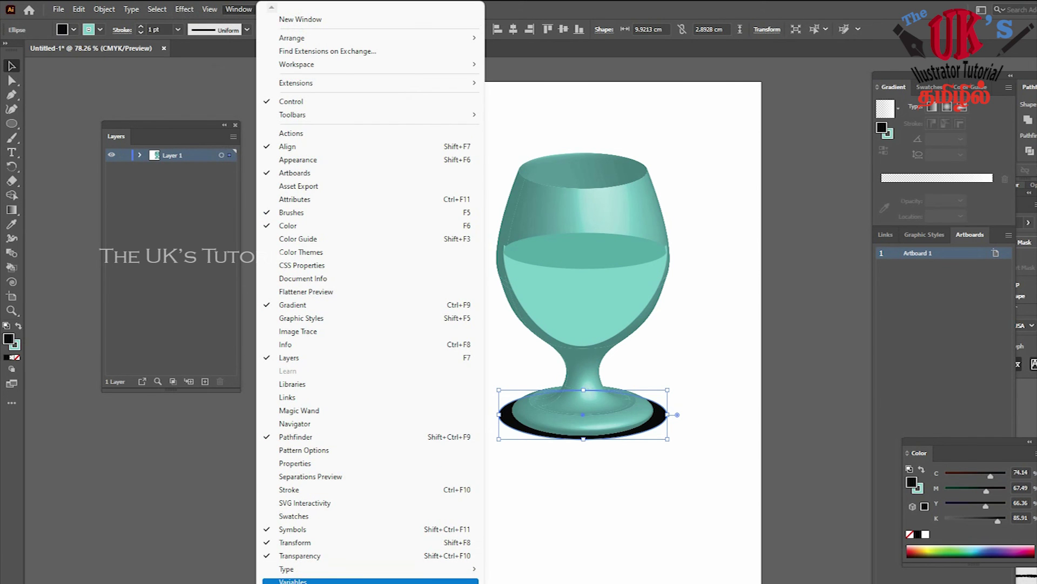
pyautogui.click(341, 560)
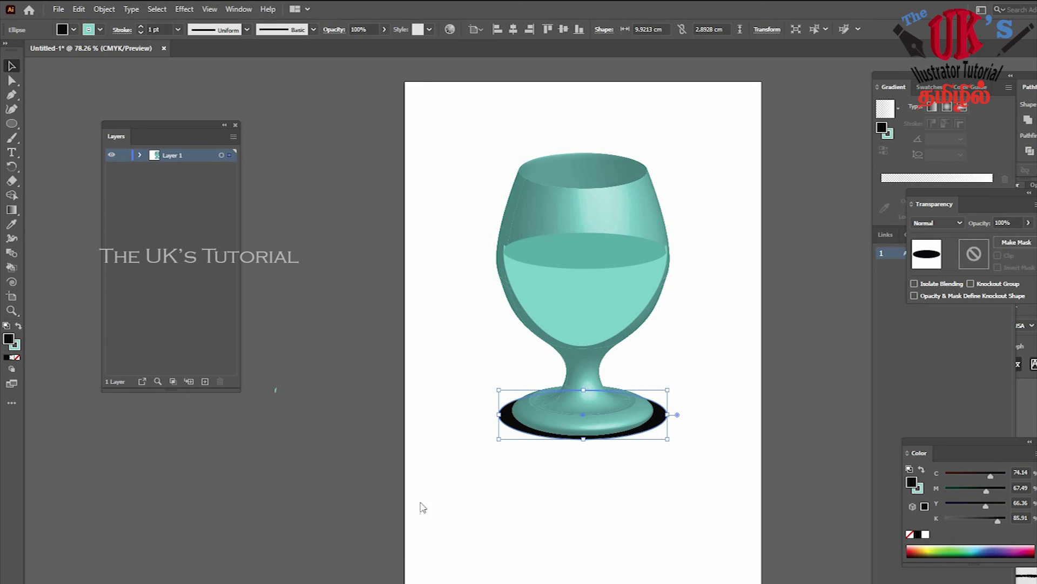
pyautogui.click(1005, 223)
pyautogui.write('50')
pyautogui.press('Return')
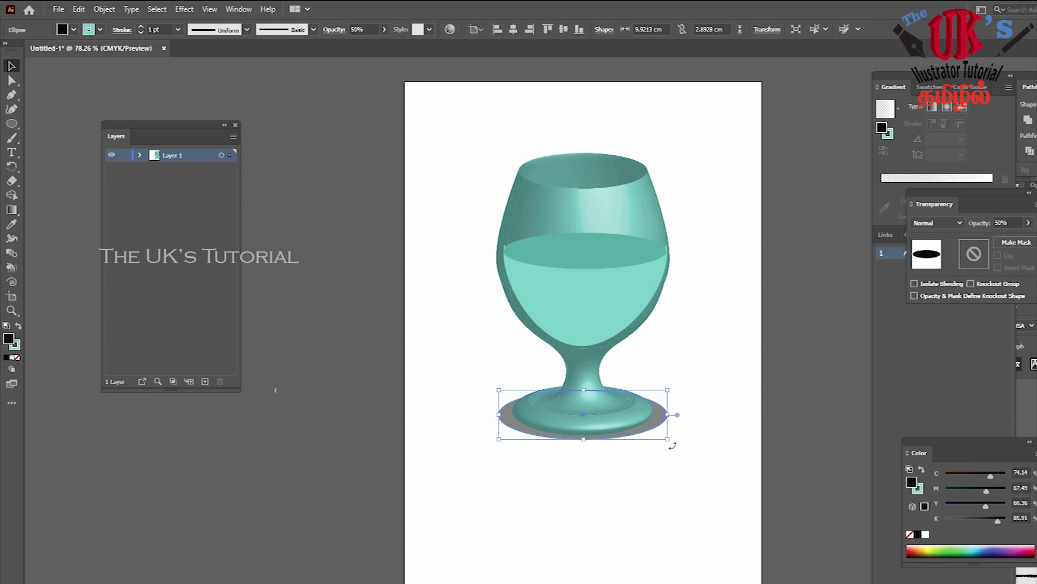
# Step: Enlarge and centre the shadow under the base, lowering its opacity to 25%
pyautogui.moveTo(668, 439); pyautogui.dragTo(687, 458)
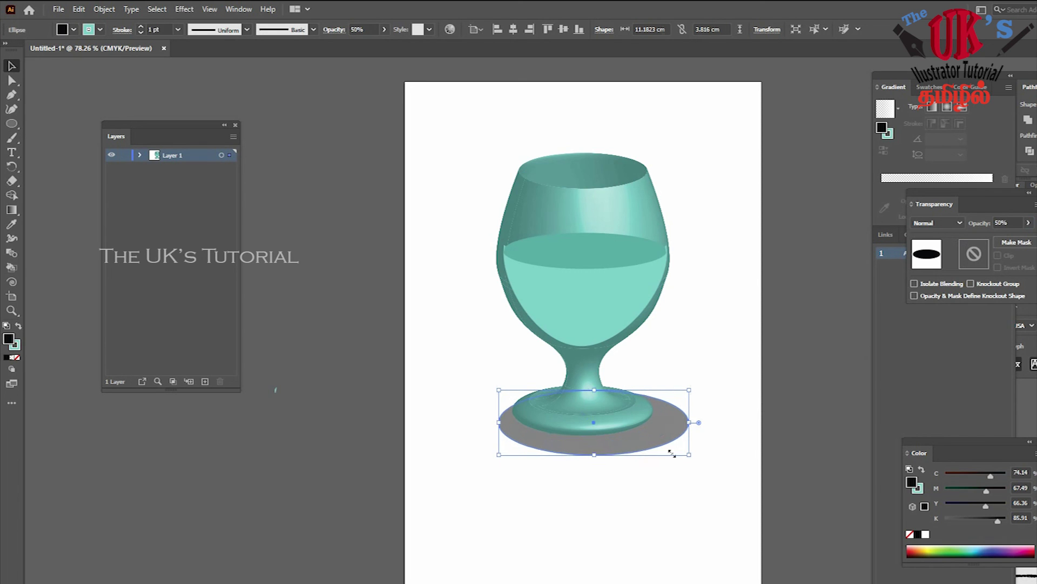
pyautogui.moveTo(587, 441); pyautogui.dragTo(579, 440)
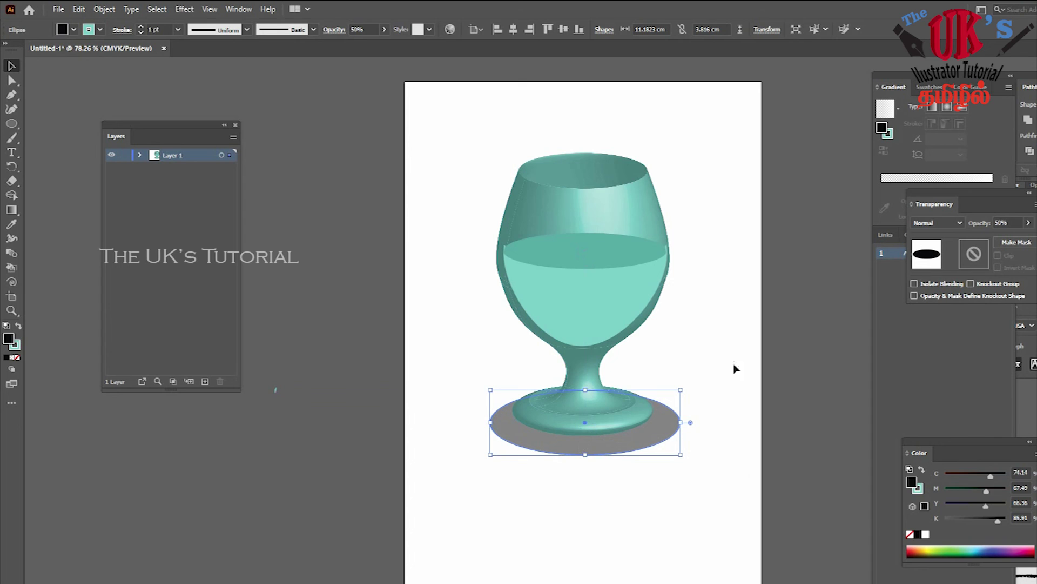
pyautogui.click(1006, 223)
pyautogui.write('25')
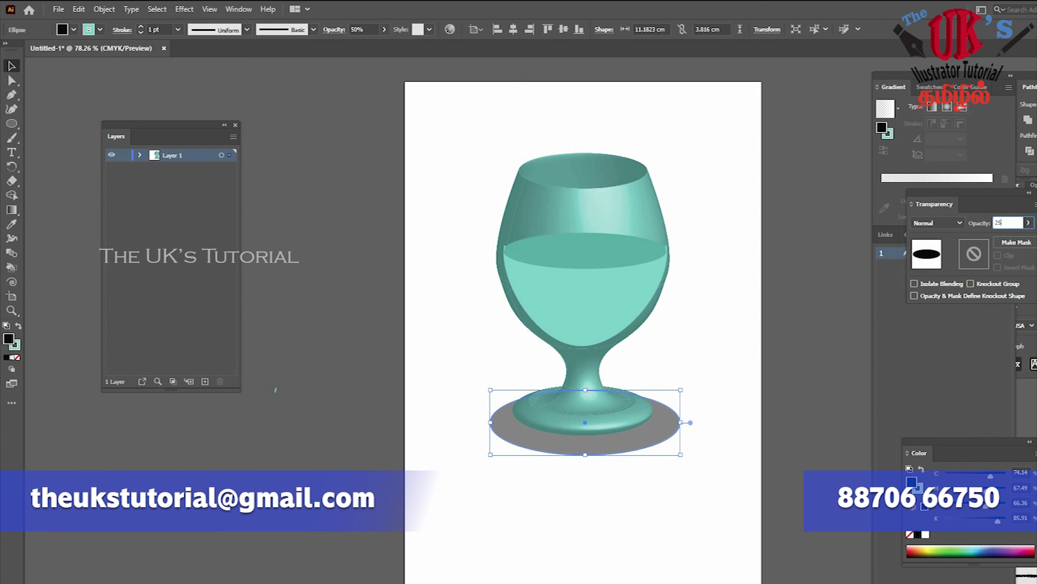
pyautogui.press('Return')
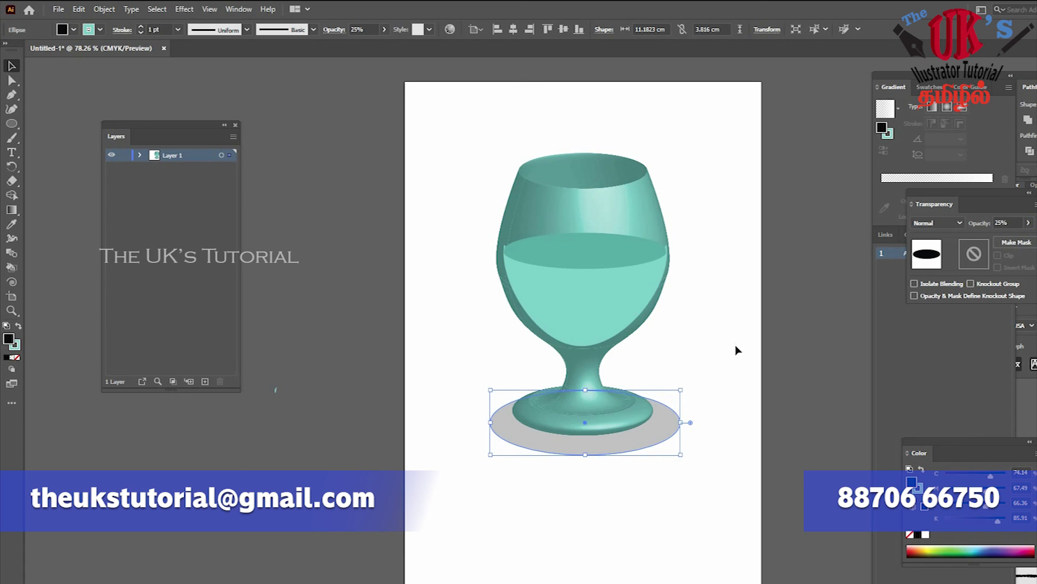
pyautogui.moveTo(580, 454); pyautogui.dragTo(580, 449)
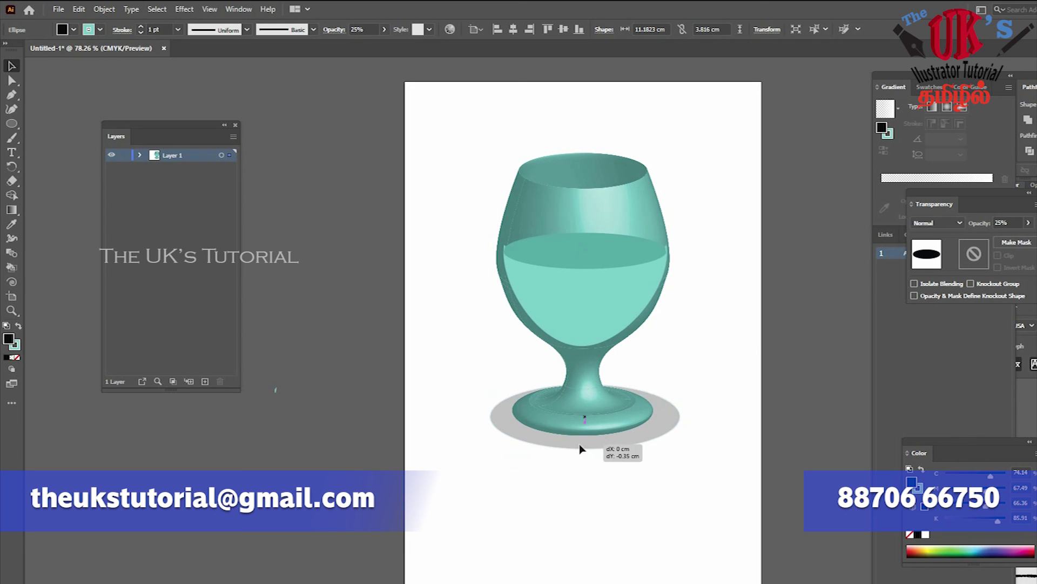
# Step: Apply a 0.12 cm Feather effect to the grey shadow ellipse, then deselect it
pyautogui.click(184, 9)
pyautogui.moveTo(200, 144)
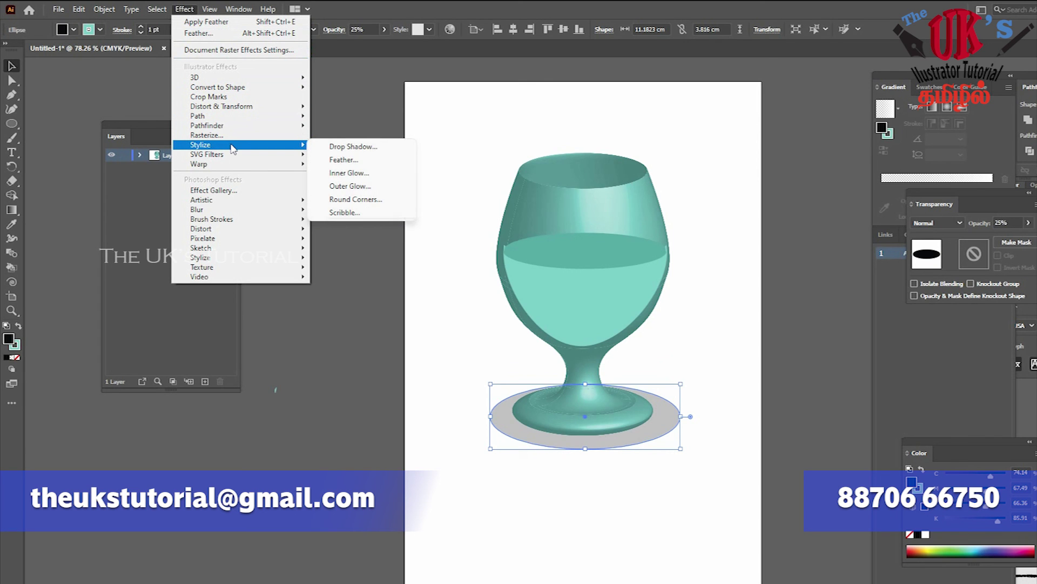
pyautogui.click(341, 160)
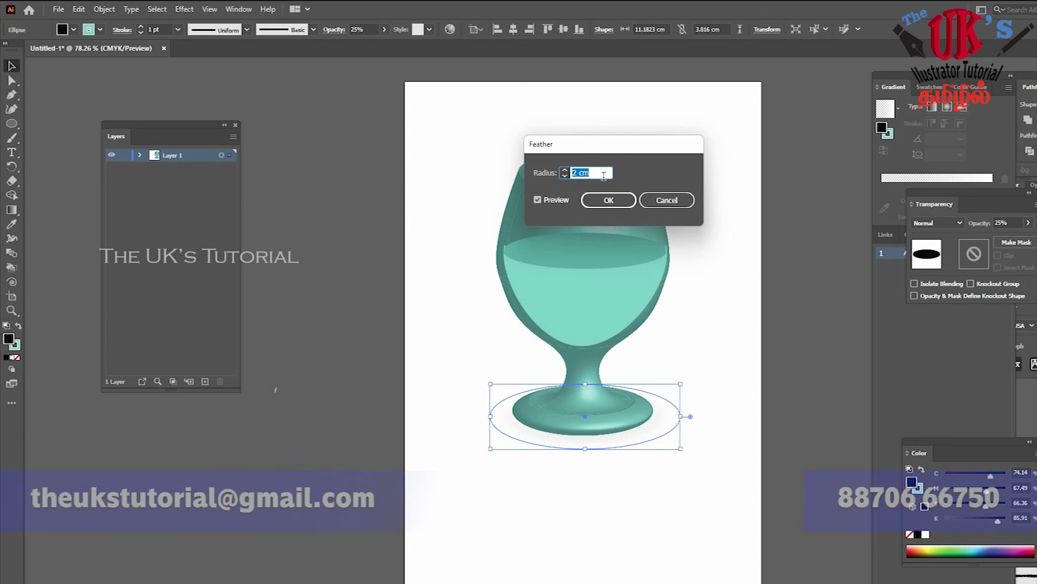
pyautogui.write('0.12')
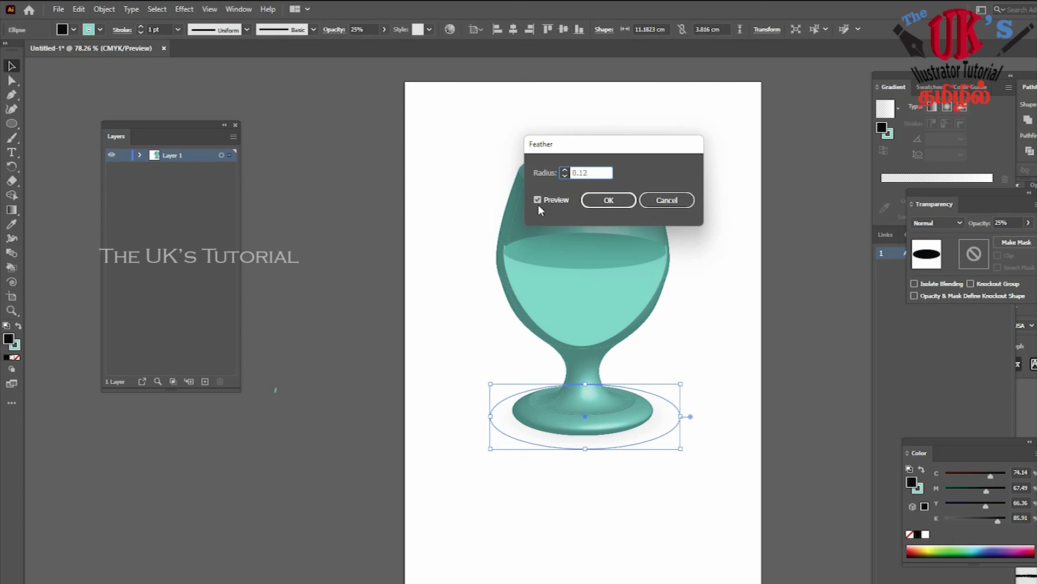
pyautogui.press('Tab')
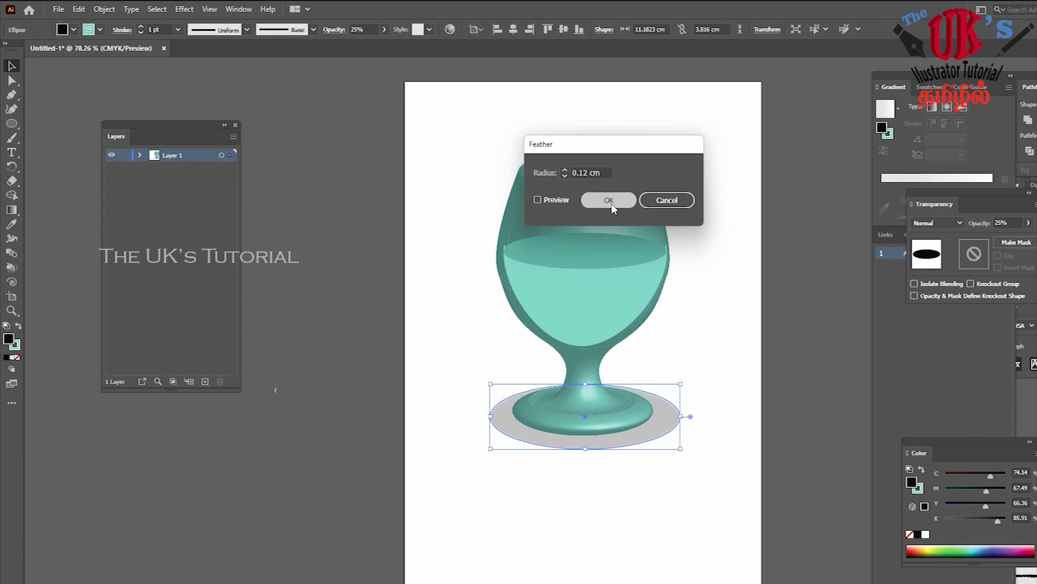
pyautogui.click(608, 200)
pyautogui.click(709, 181)
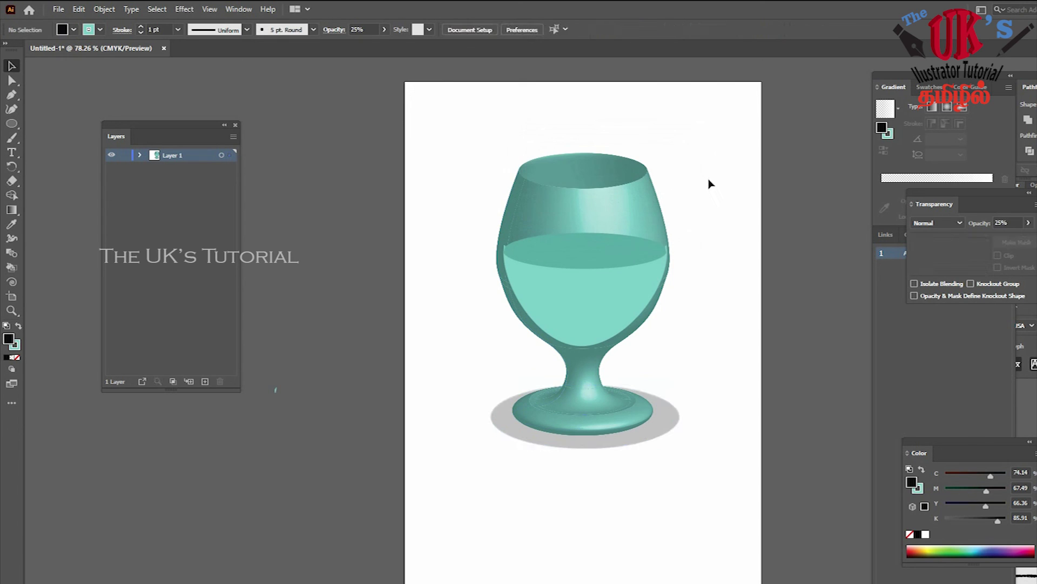